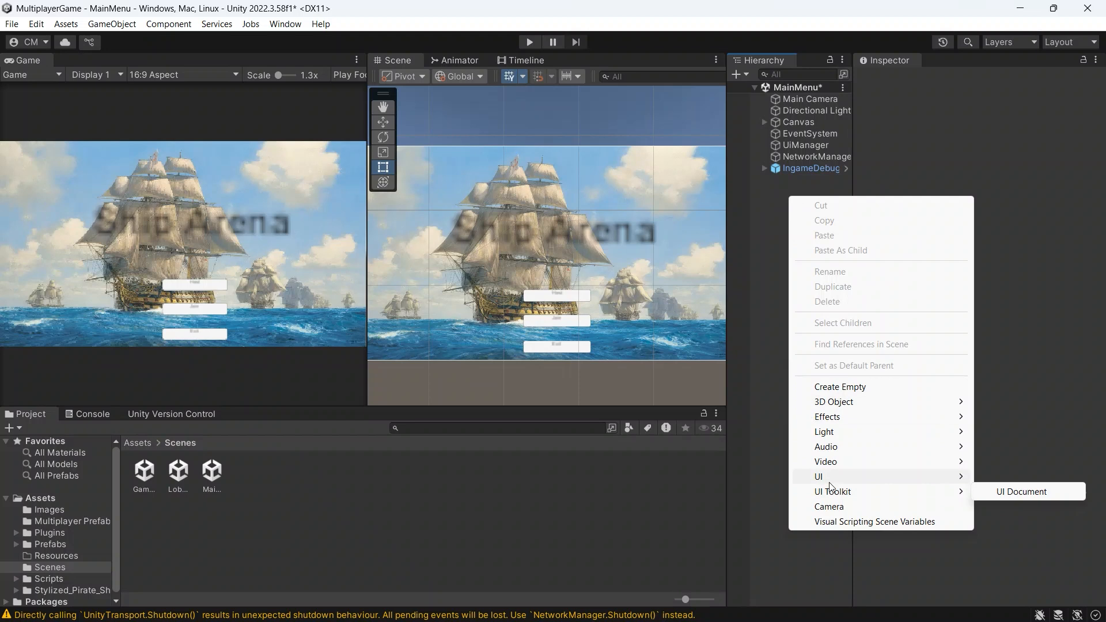
# Step: Expand the Canvas, review the UI elements that can be added under it, and inspect its BackgroundPanel
pyautogui.moveTo(829, 483)
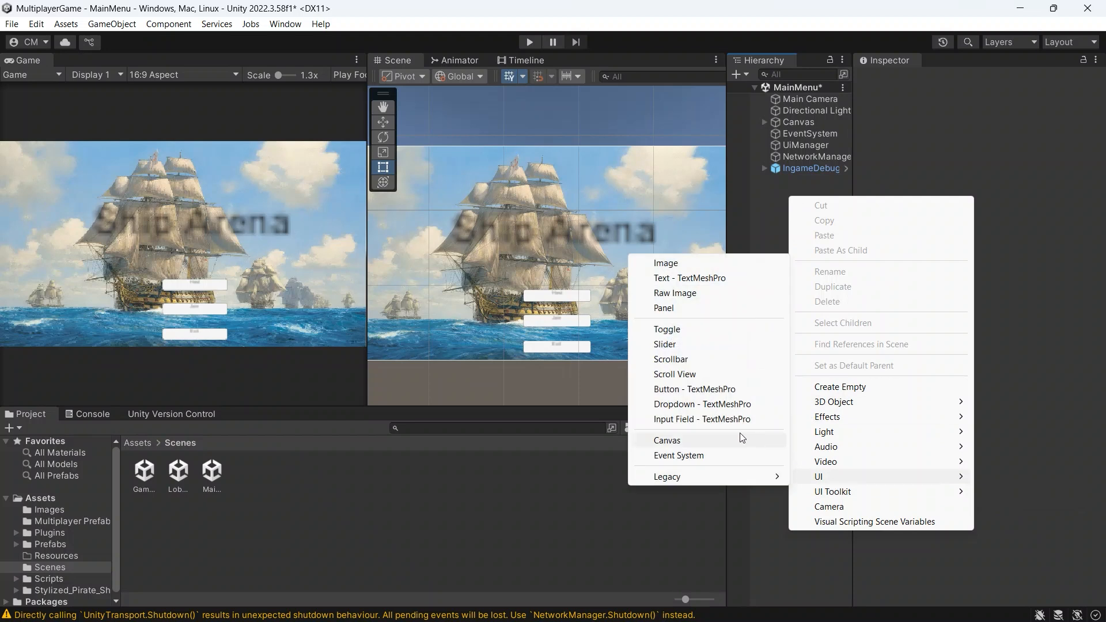
pyautogui.click(789, 124)
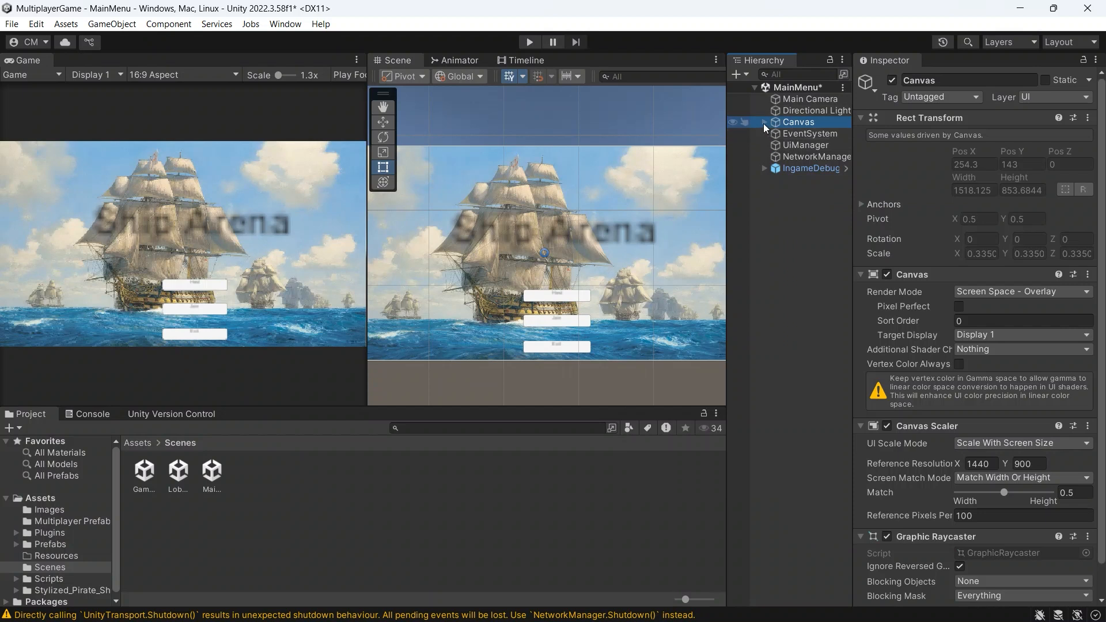
pyautogui.click(763, 122)
pyautogui.rightClick(787, 122)
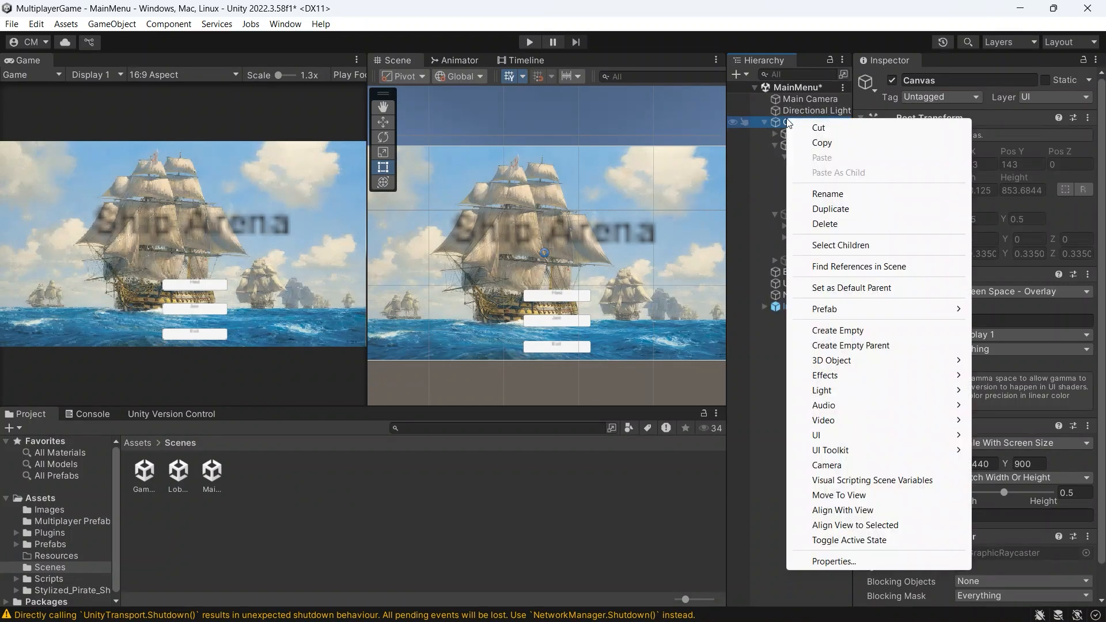
pyautogui.moveTo(828, 435)
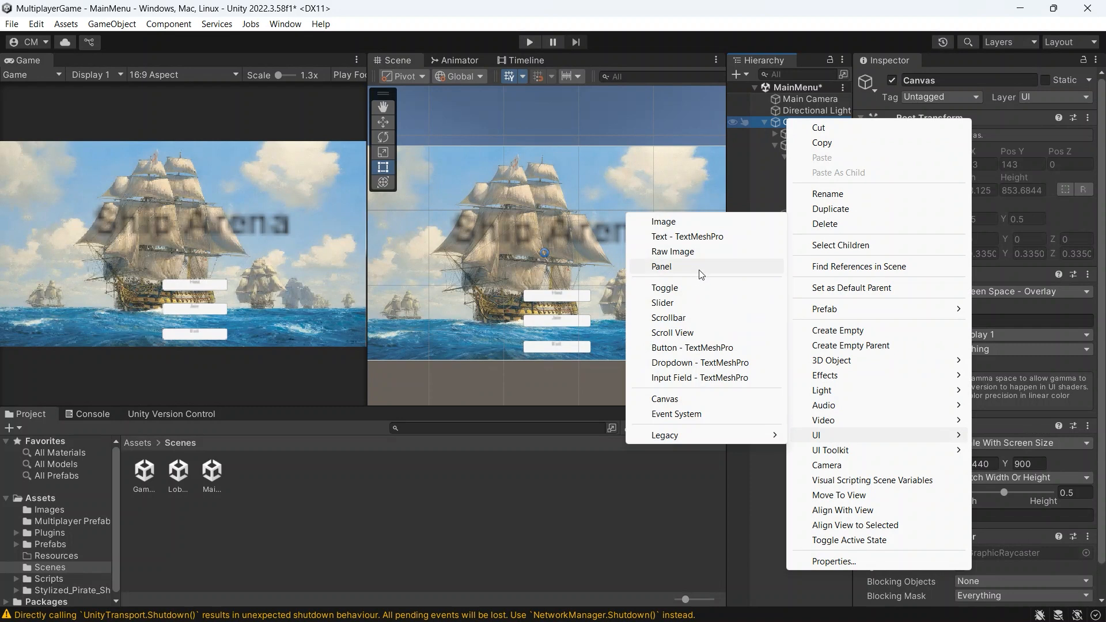
pyautogui.click(780, 507)
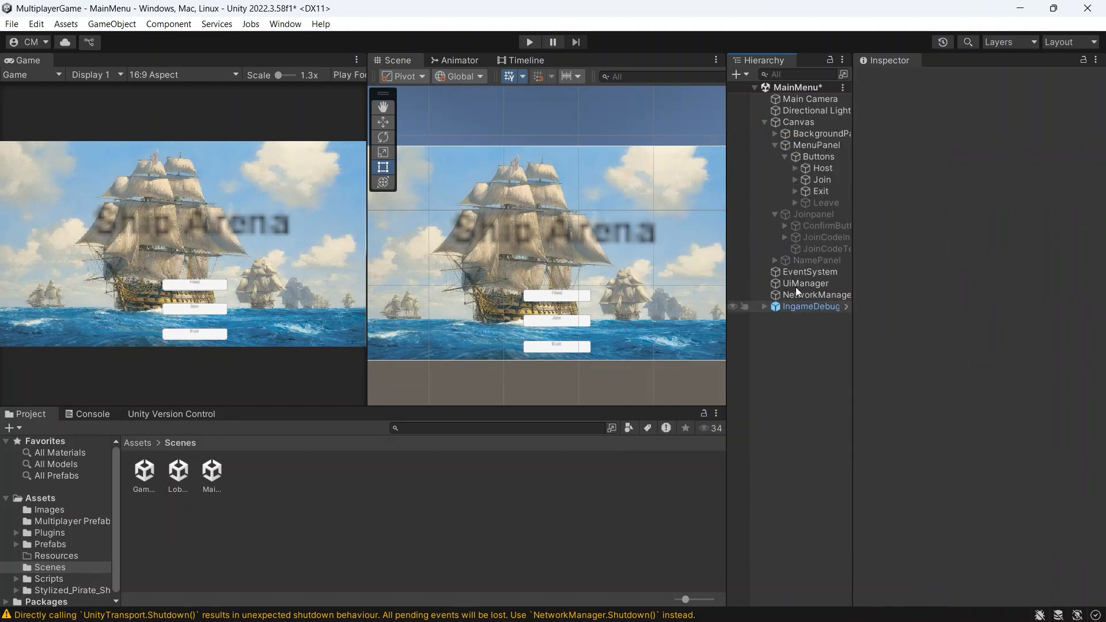
pyautogui.click(816, 133)
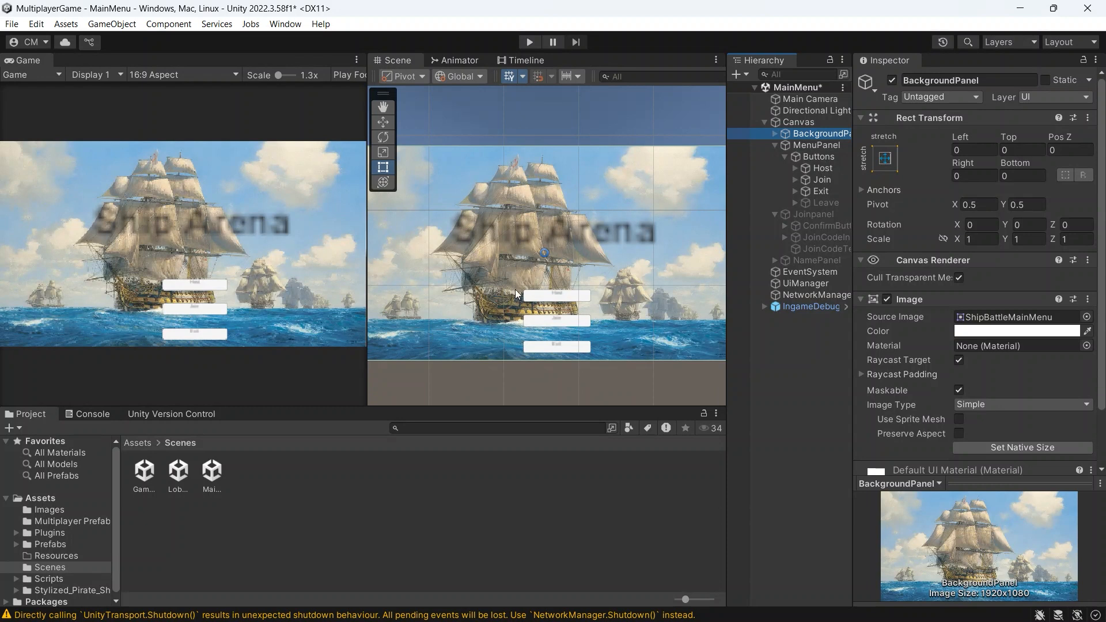
# Step: Browse the project assets to the Images folder and examine the texture type options of the ShipBattleMainMenu image
pyautogui.click(64, 545)
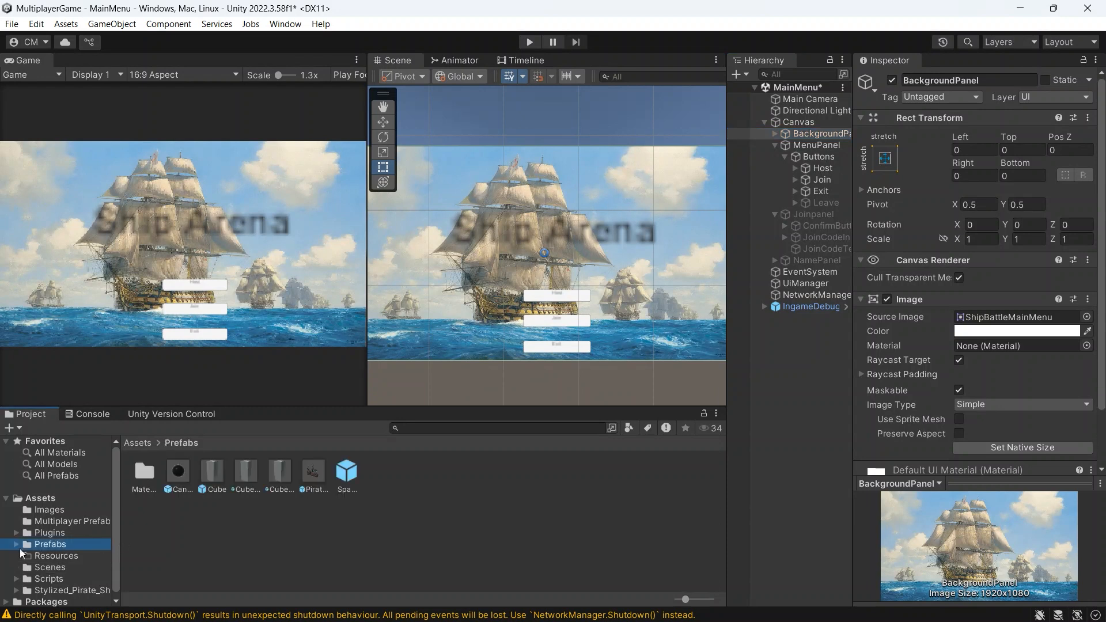
pyautogui.click(41, 533)
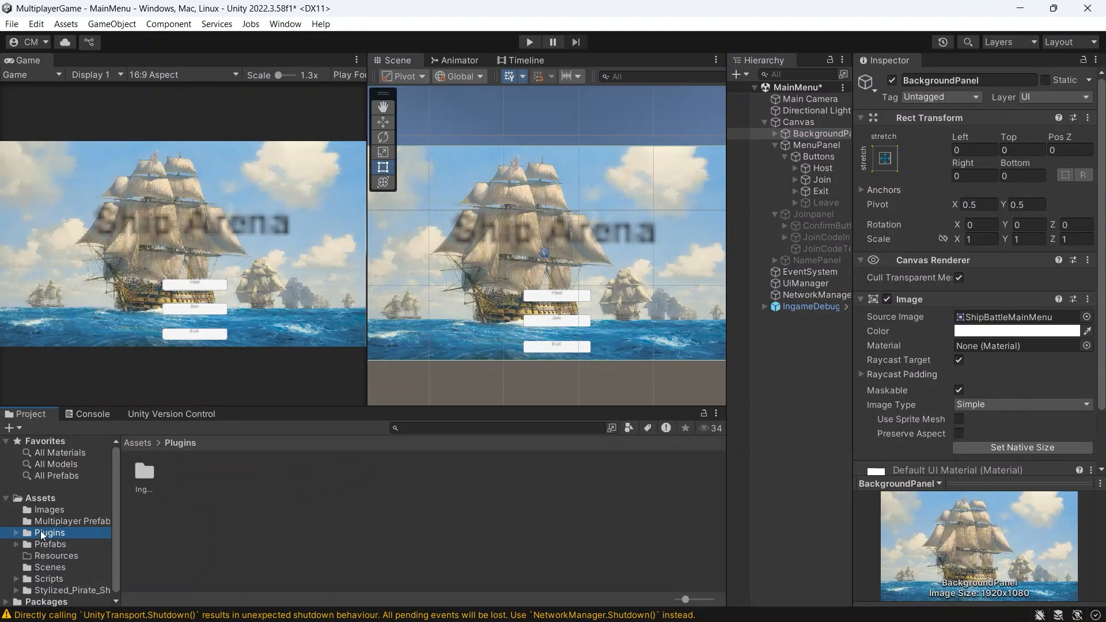
pyautogui.click(19, 532)
pyautogui.click(49, 509)
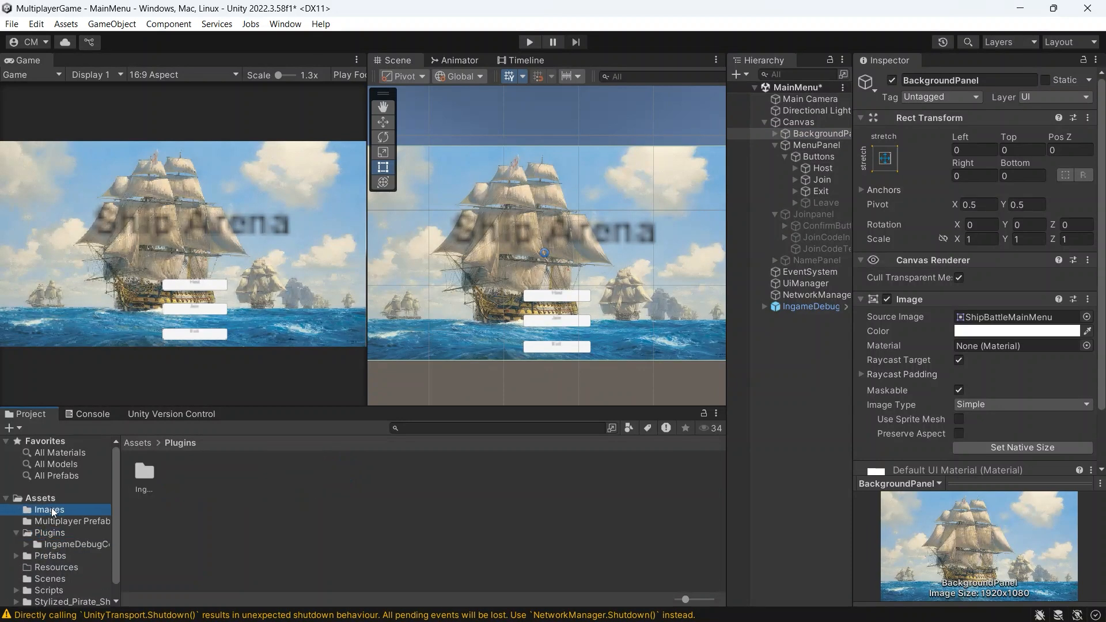
pyautogui.rightClick(289, 499)
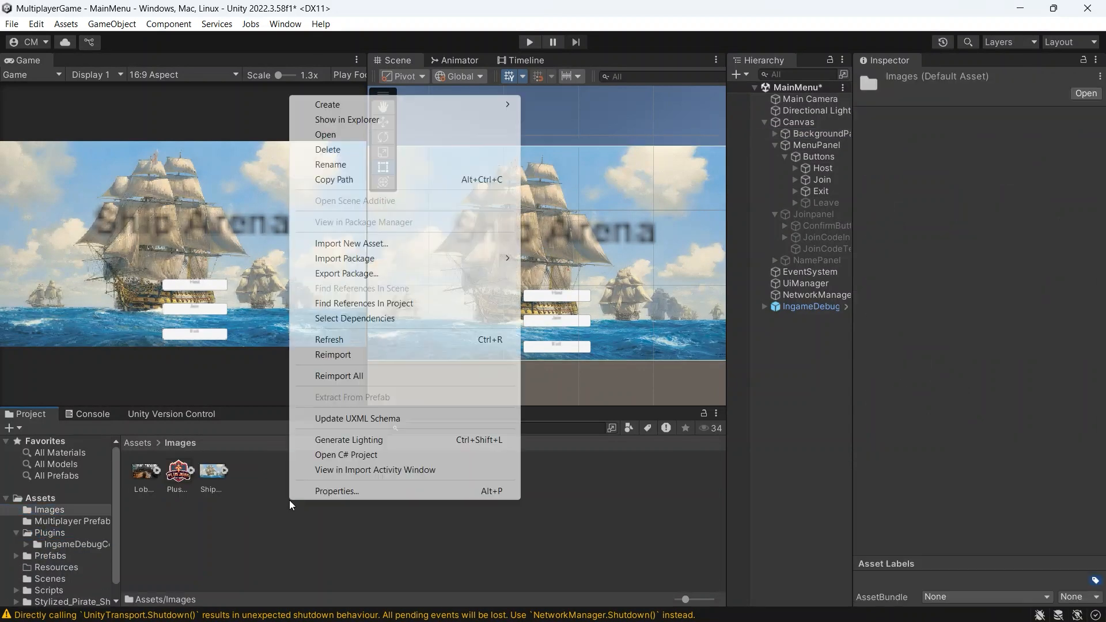
pyautogui.click(282, 502)
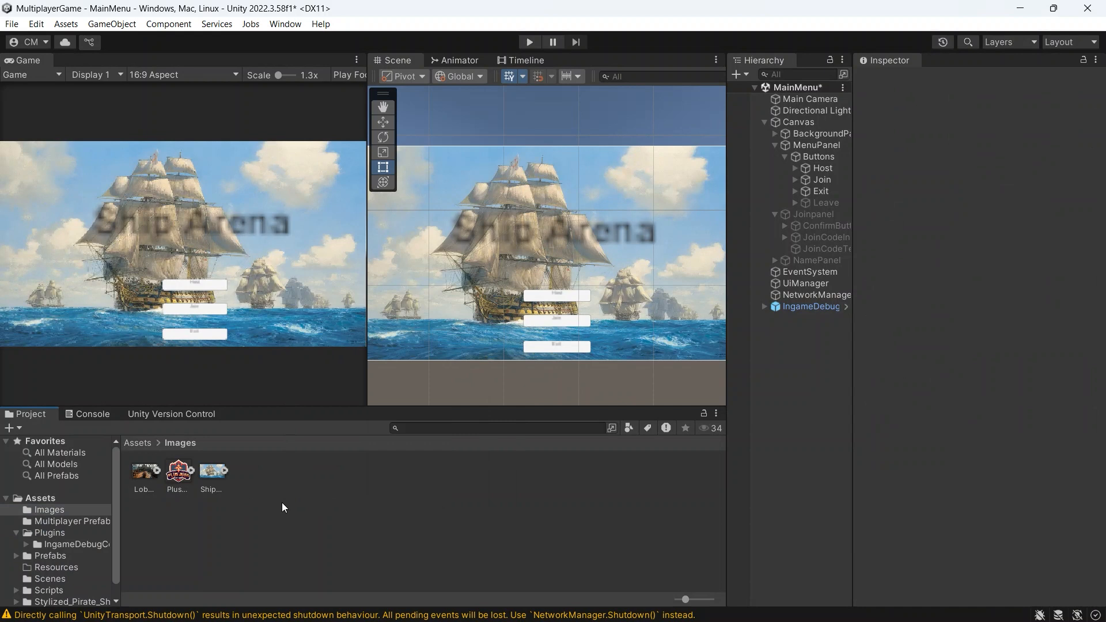
pyautogui.click(205, 472)
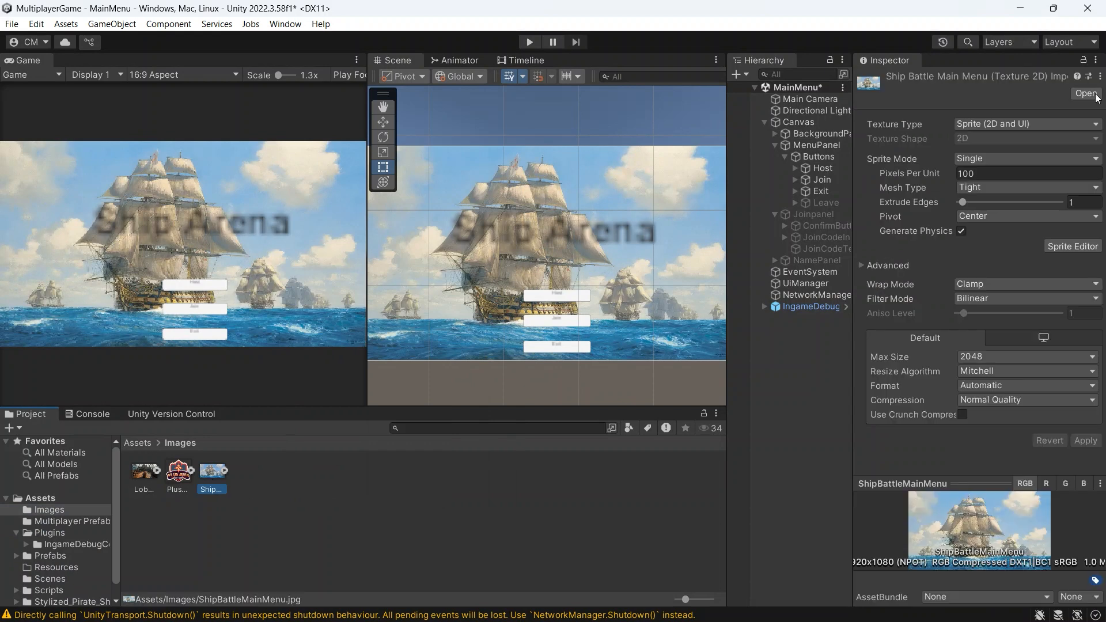
pyautogui.click(993, 129)
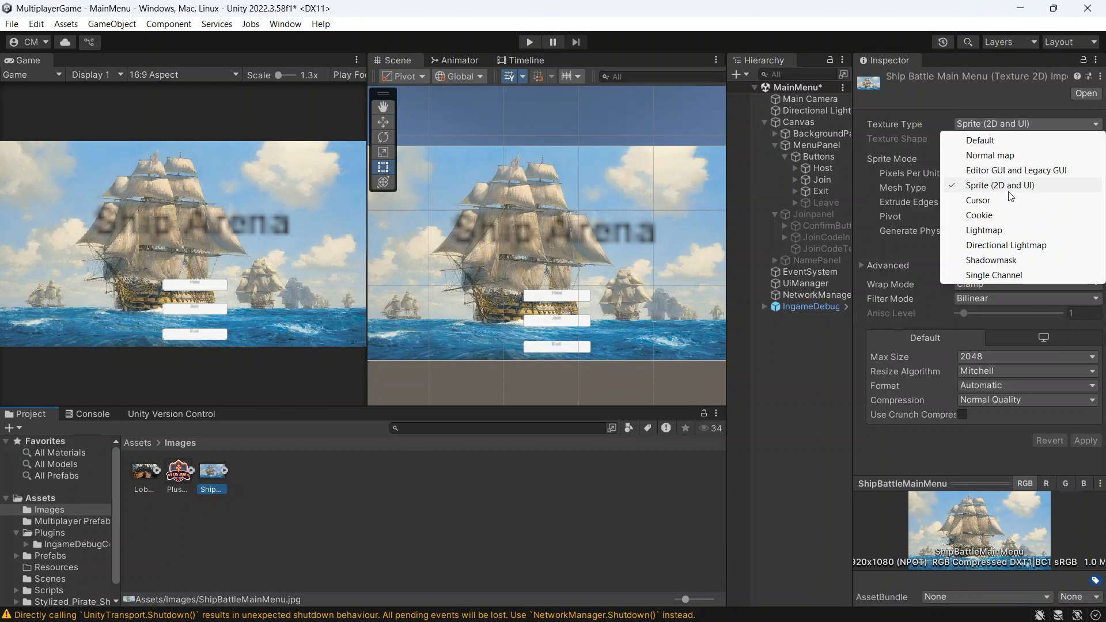
# Step: Examine the BackgroundPanel's Image component and the sprites available for its source image
pyautogui.click(810, 136)
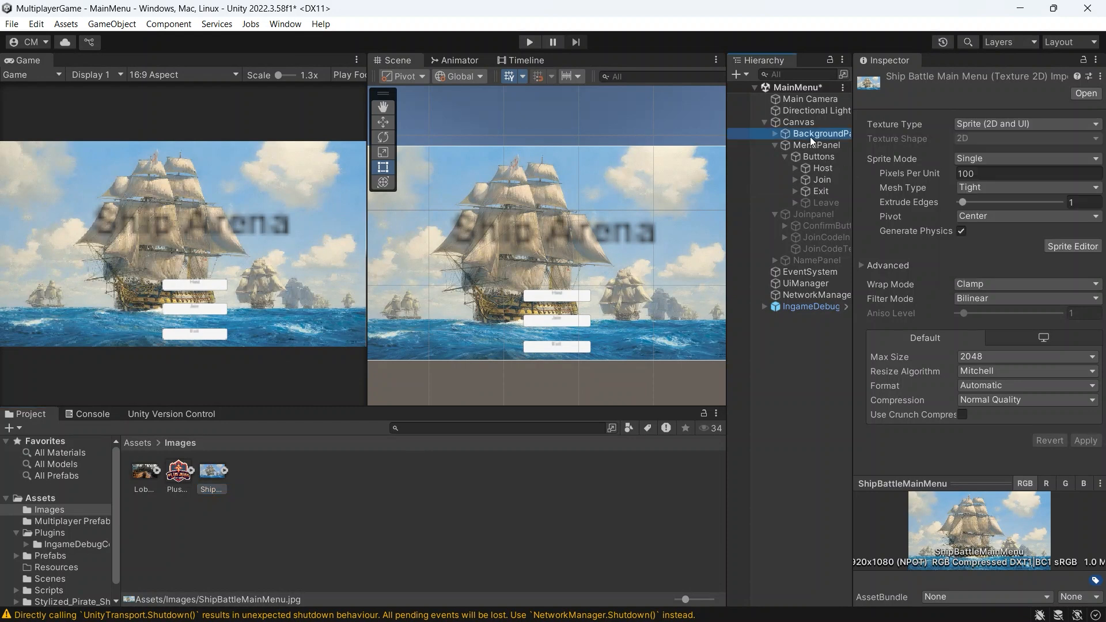
pyautogui.scroll(-2, 953, 304)
pyautogui.scroll(-1, 953, 304)
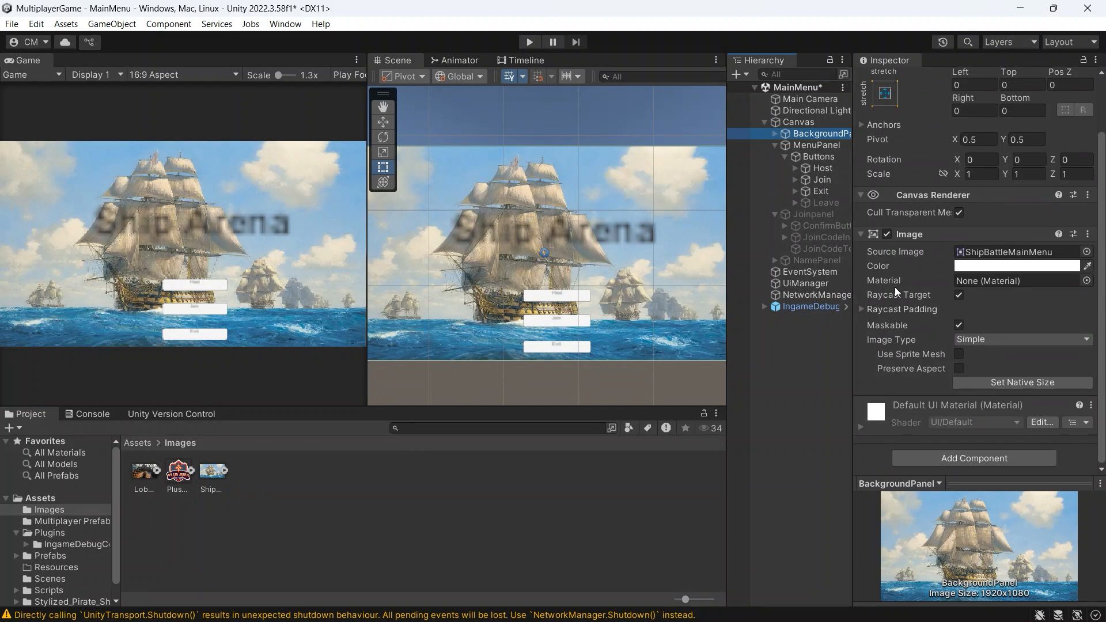
pyautogui.scroll(2, 894, 288)
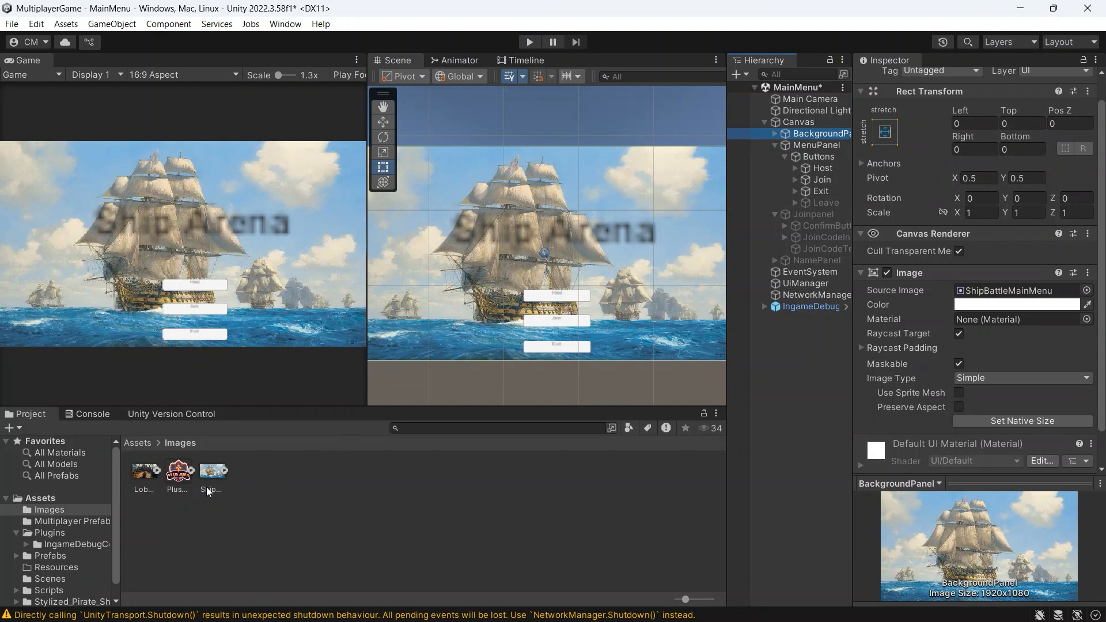
pyautogui.click(1086, 291)
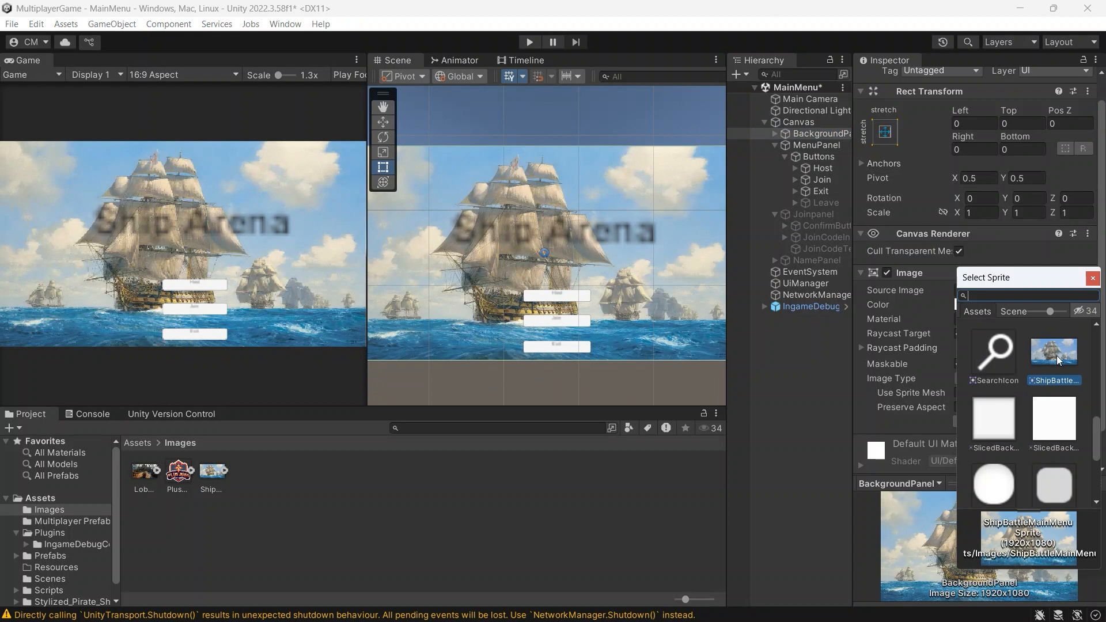
pyautogui.click(1092, 278)
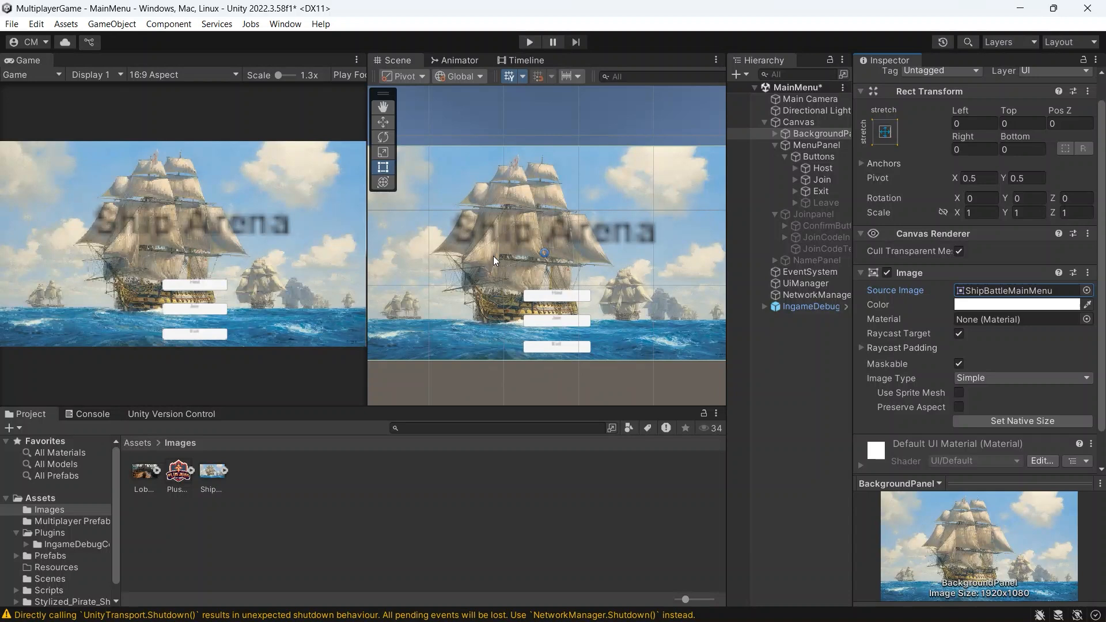
# Step: Examine the Title object inside BackgroundPanel and review the UI elements that can be added to that panel
pyautogui.click(776, 134)
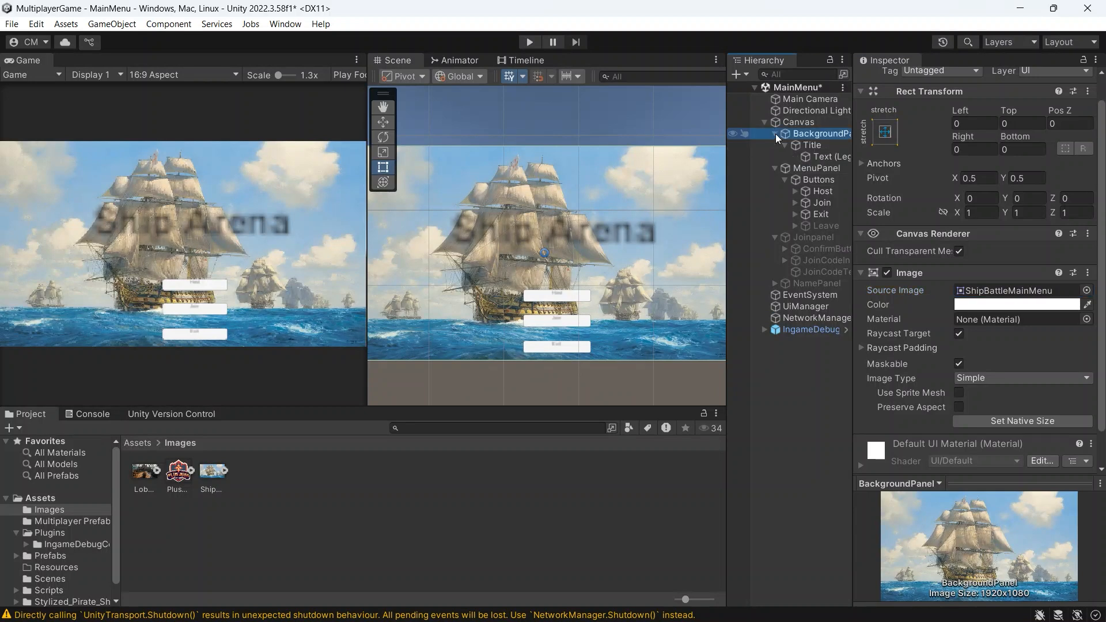
pyautogui.click(806, 146)
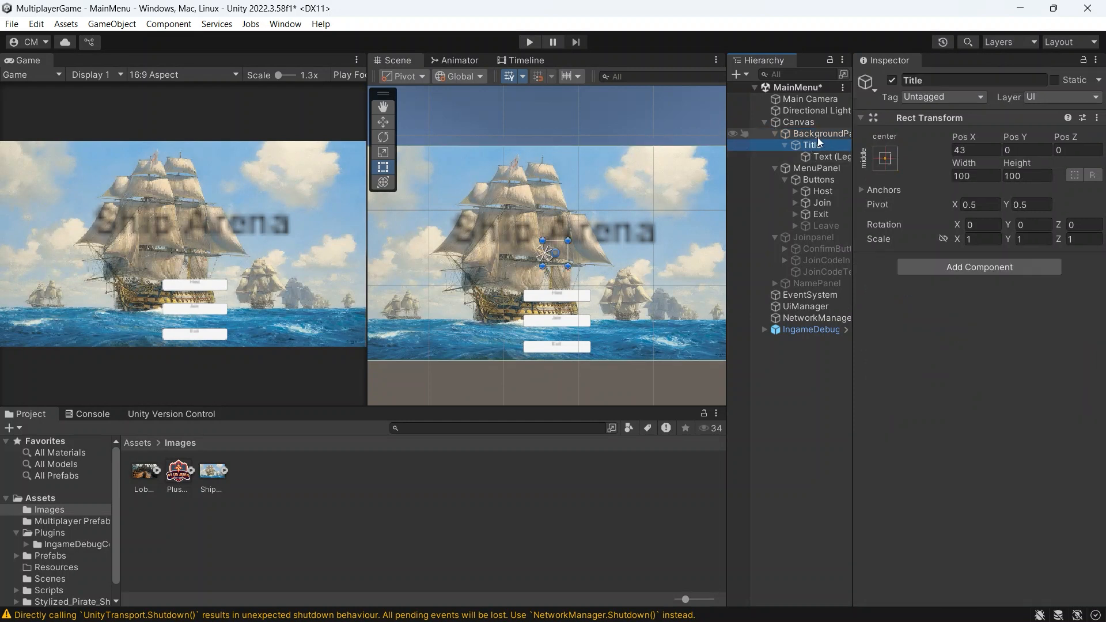
pyautogui.click(817, 134)
pyautogui.rightClick(817, 133)
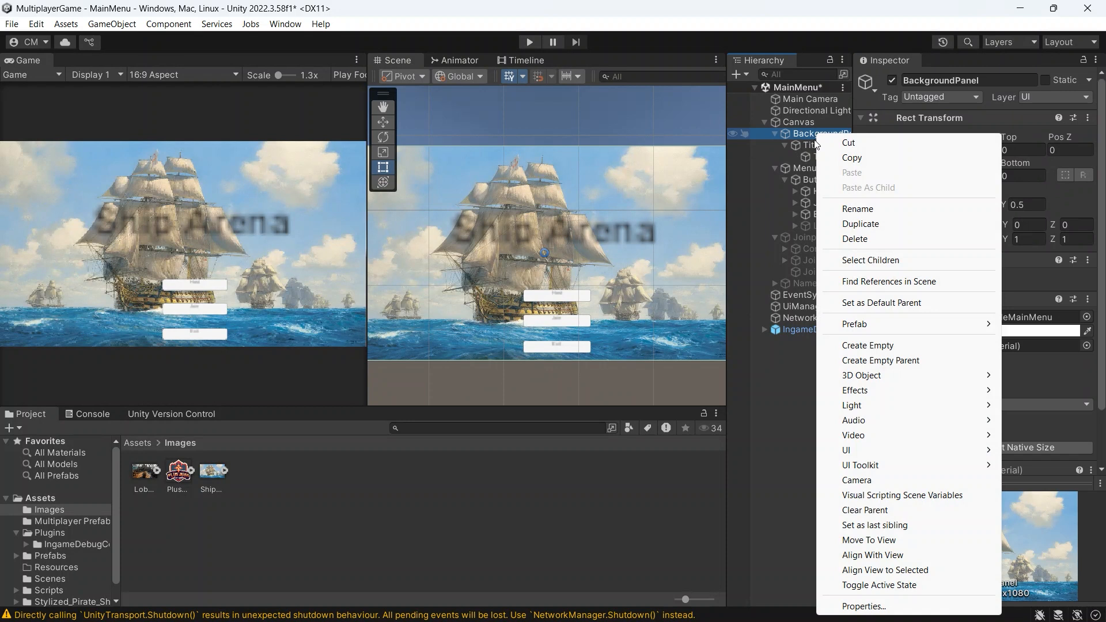
pyautogui.moveTo(857, 451)
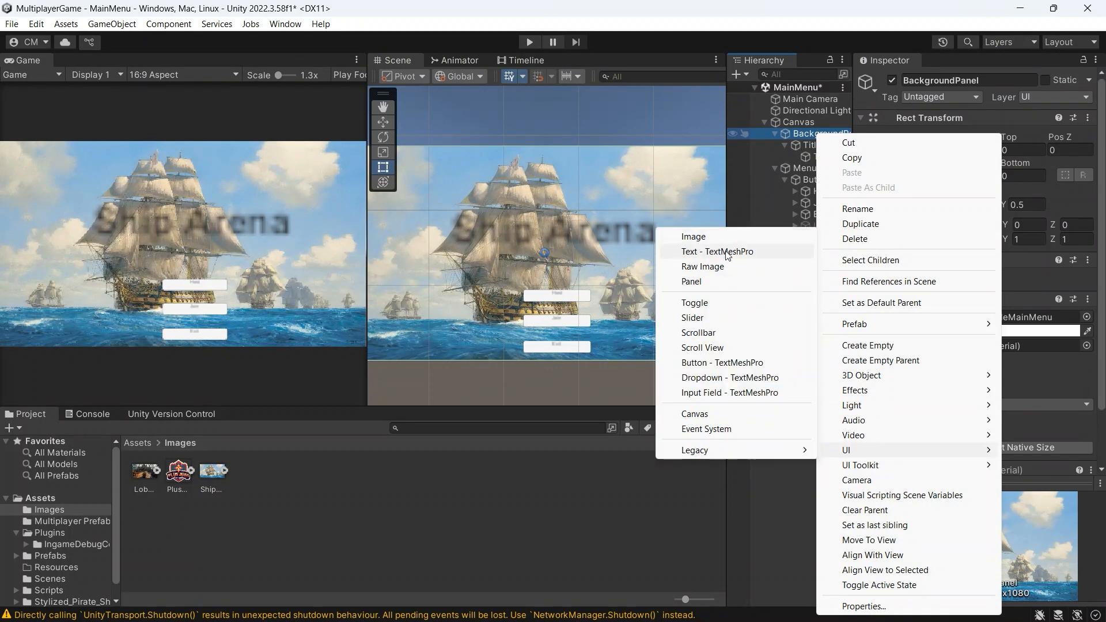
pyautogui.click(805, 147)
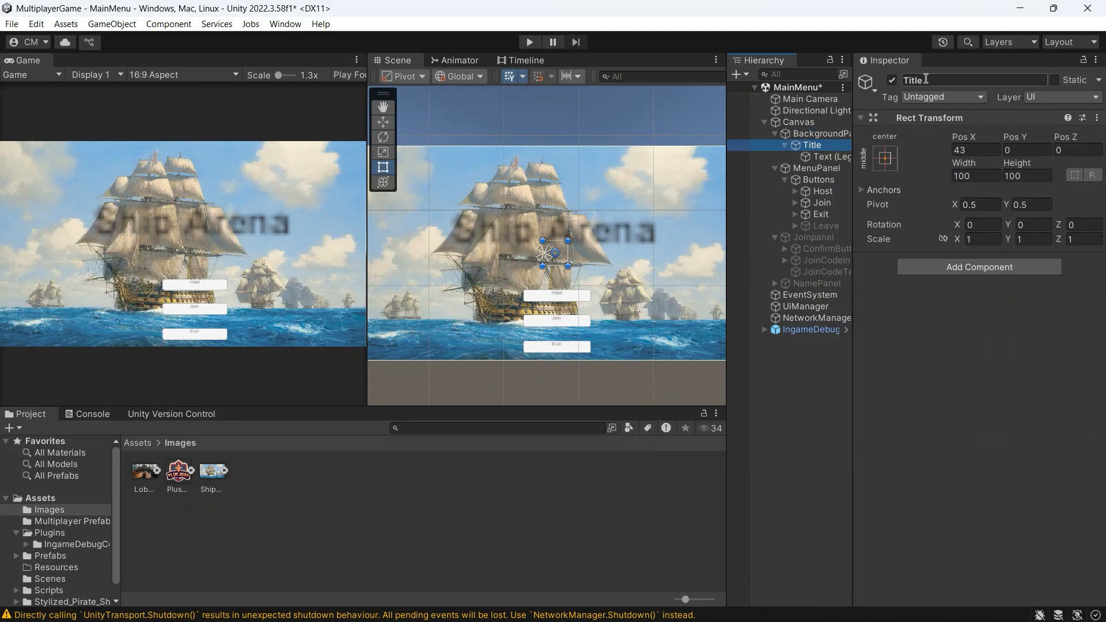
# Step: Inspect the title's Text (Legacy) object and its text content
pyautogui.click(822, 157)
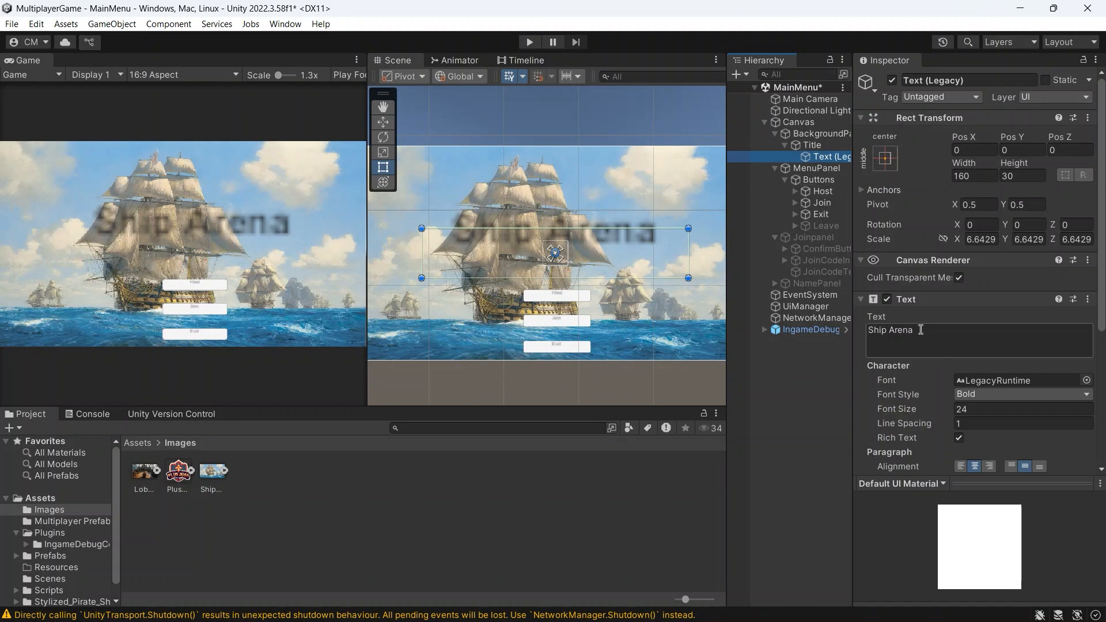
pyautogui.moveTo(925, 330); pyautogui.dragTo(869, 336)
pyautogui.click(905, 340)
pyautogui.click(866, 333)
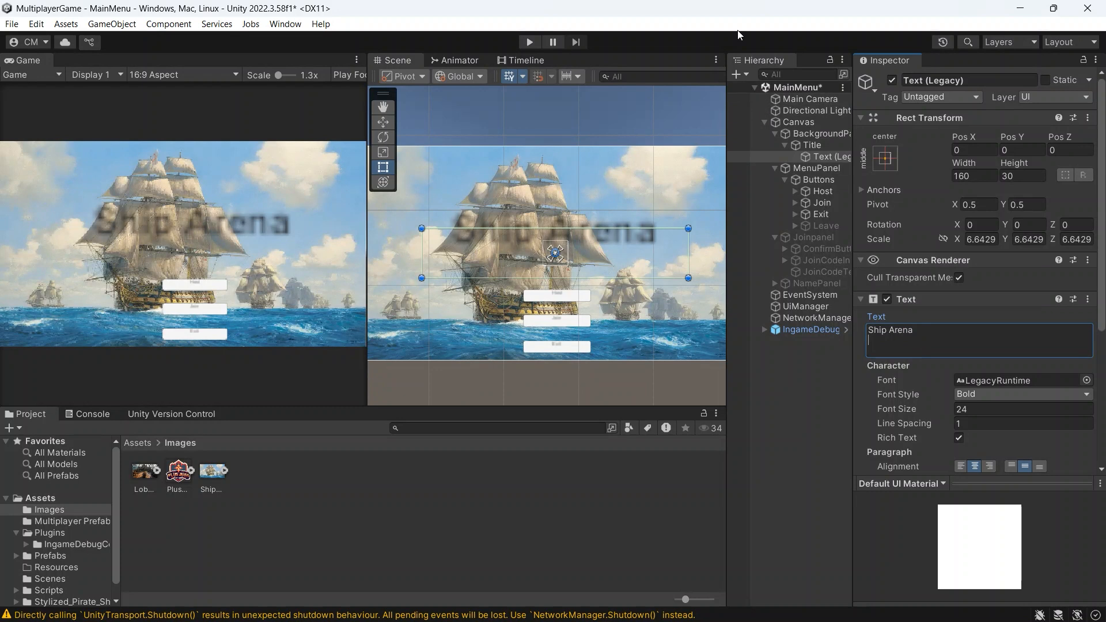
# Step: Inspect the MenuPanel object and review the UI elements available for adding another panel under the Canvas
pyautogui.click(810, 167)
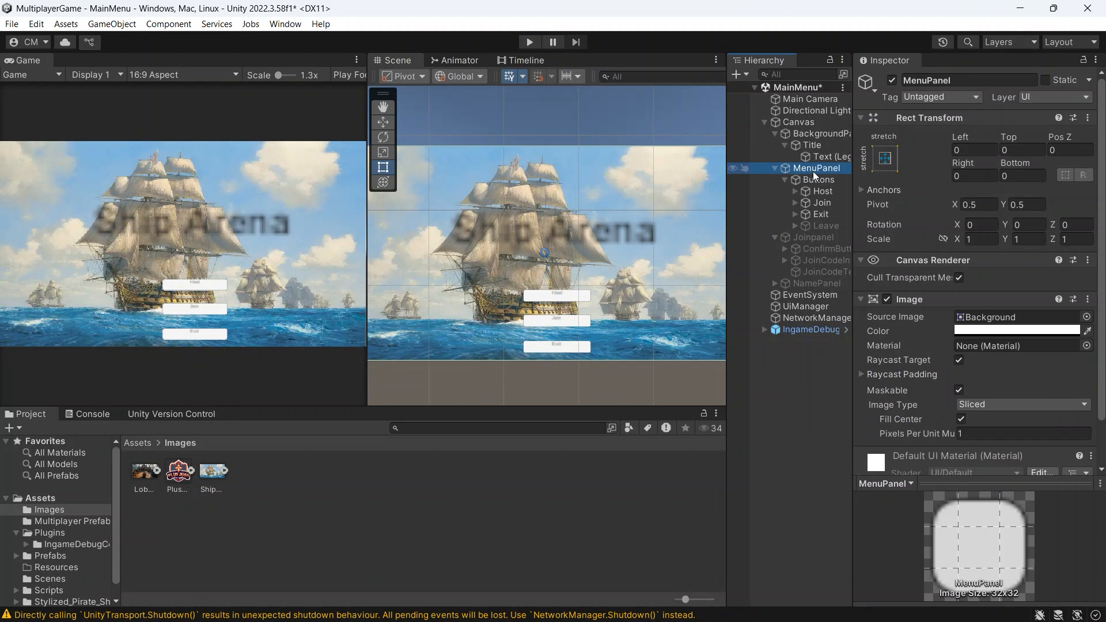
pyautogui.rightClick(814, 123)
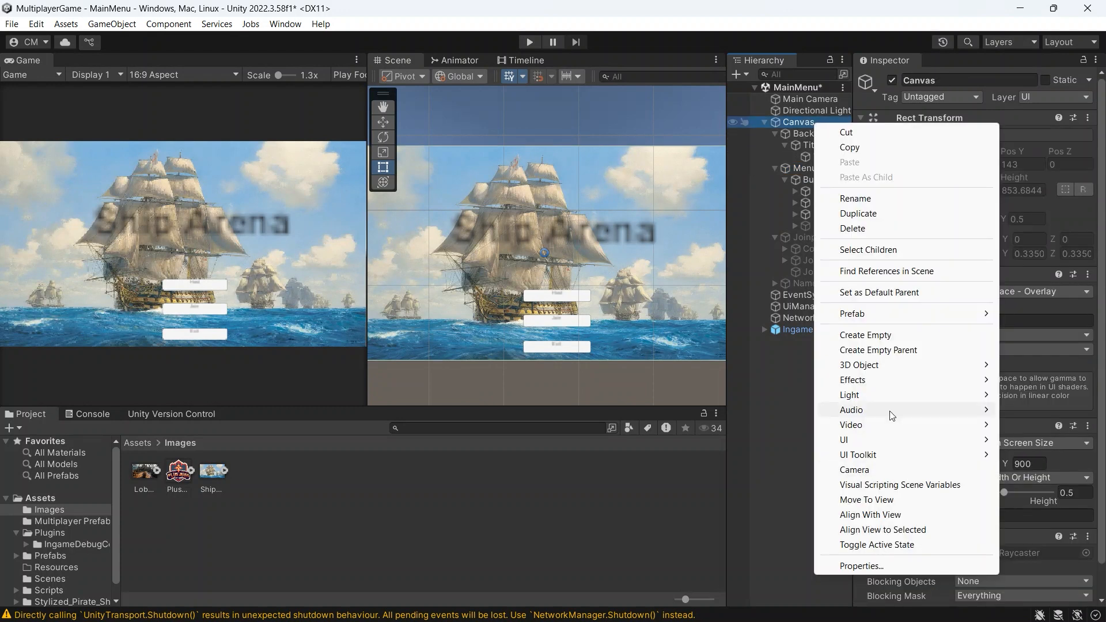
pyautogui.moveTo(883, 439)
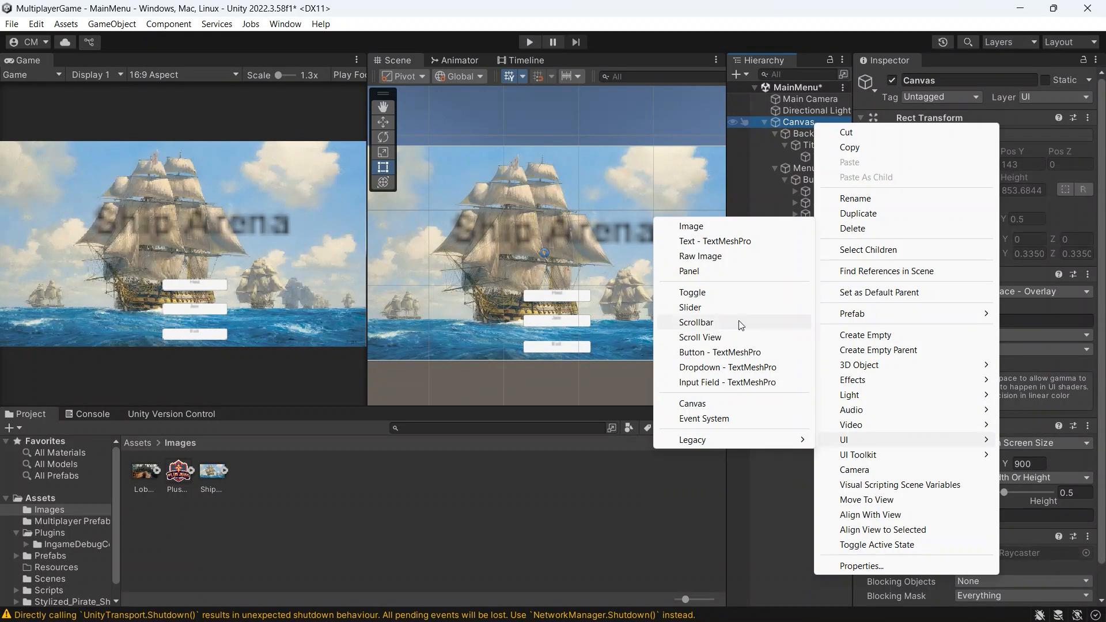
pyautogui.click(788, 510)
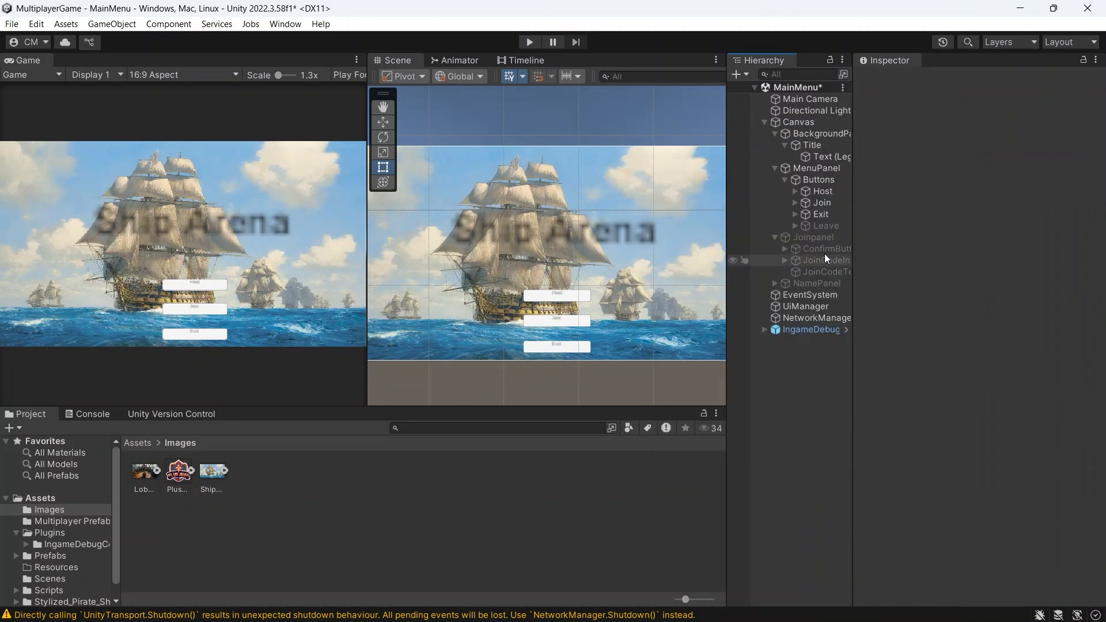
# Step: Make the MenuPanel's image fully transparent by setting its colour's alpha to 0
pyautogui.click(833, 168)
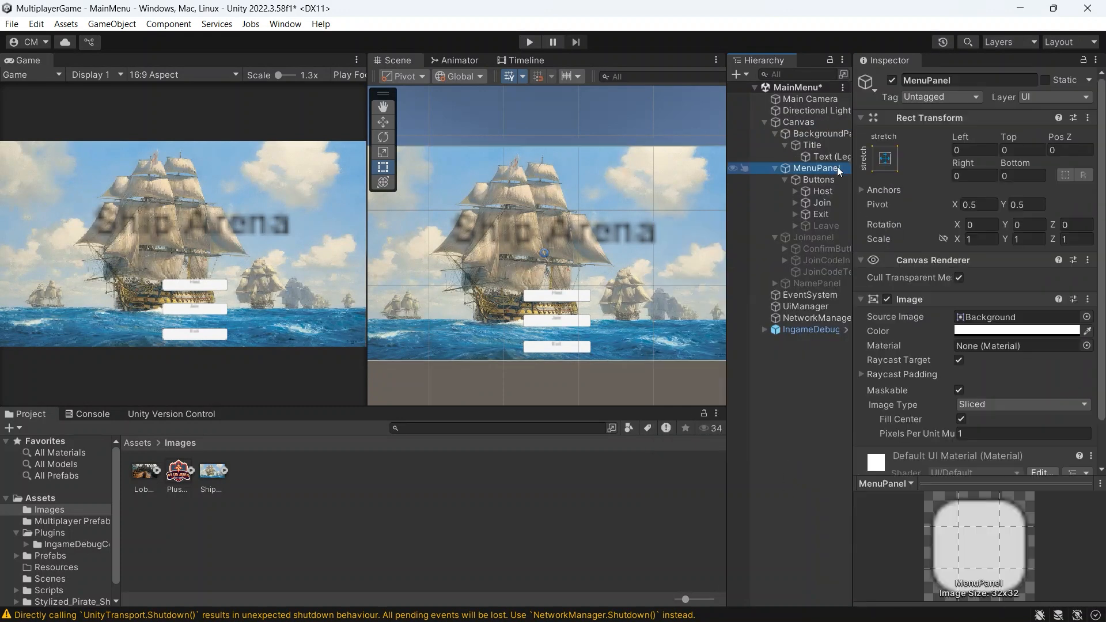
pyautogui.click(1020, 336)
pyautogui.moveTo(996, 558); pyautogui.dragTo(954, 554)
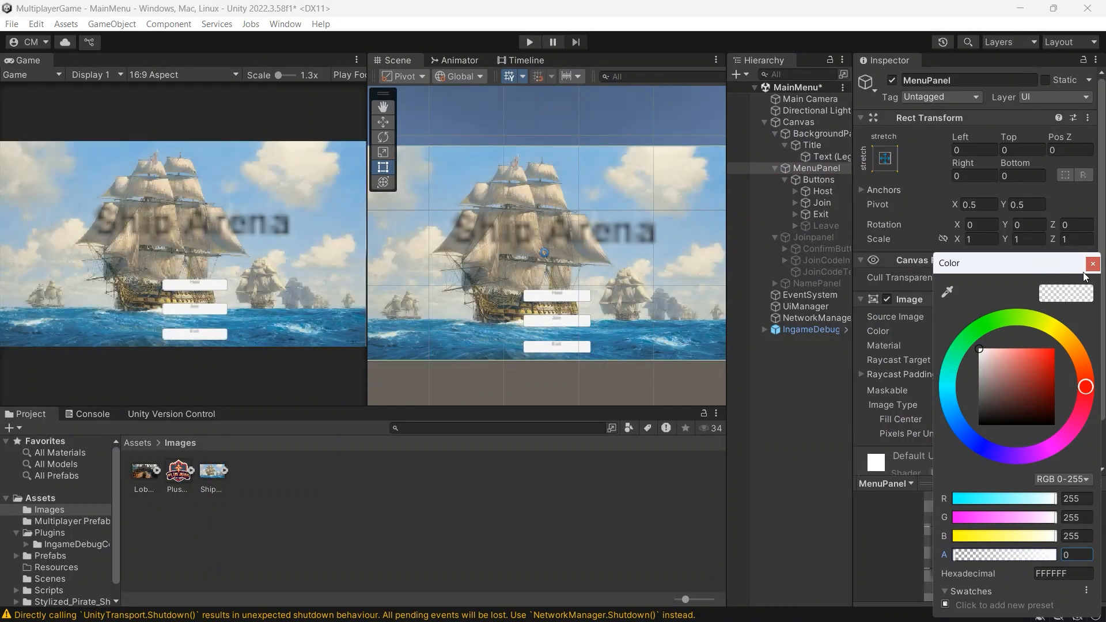
pyautogui.click(808, 168)
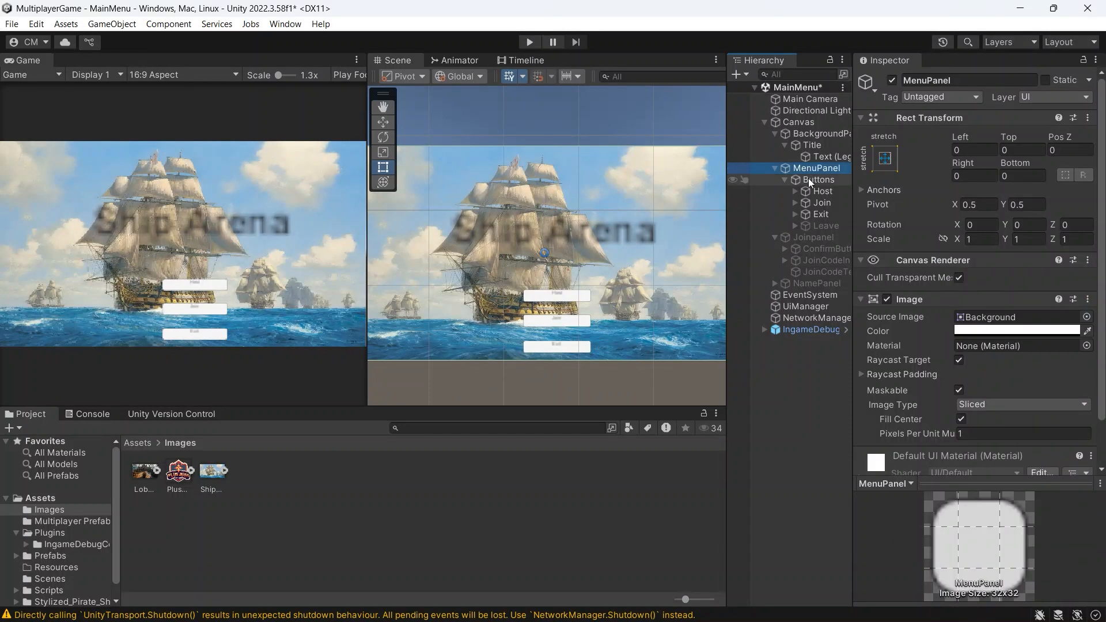
# Step: Inspect the Buttons object inside MenuPanel and review the UI elements available for adding buttons under it
pyautogui.click(807, 178)
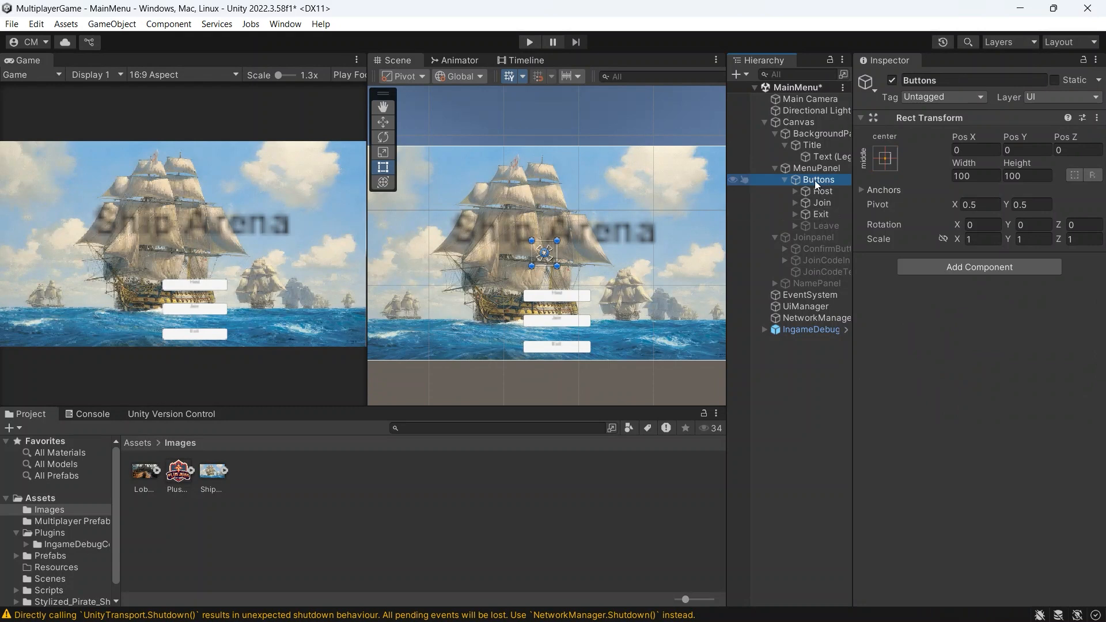
pyautogui.rightClick(814, 179)
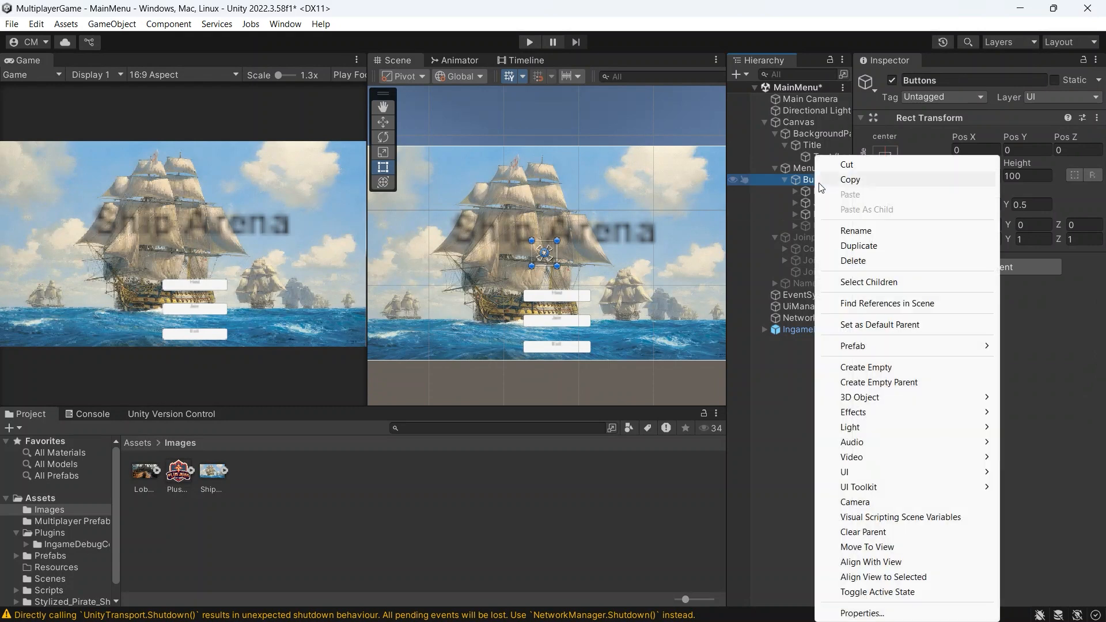
pyautogui.moveTo(859, 478)
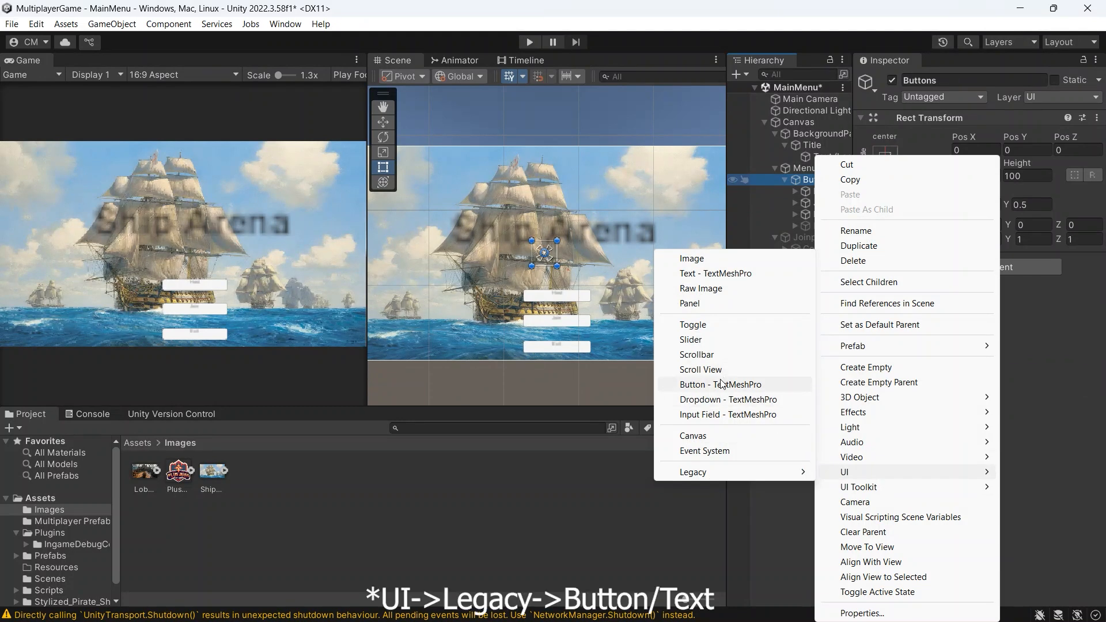
pyautogui.click(798, 502)
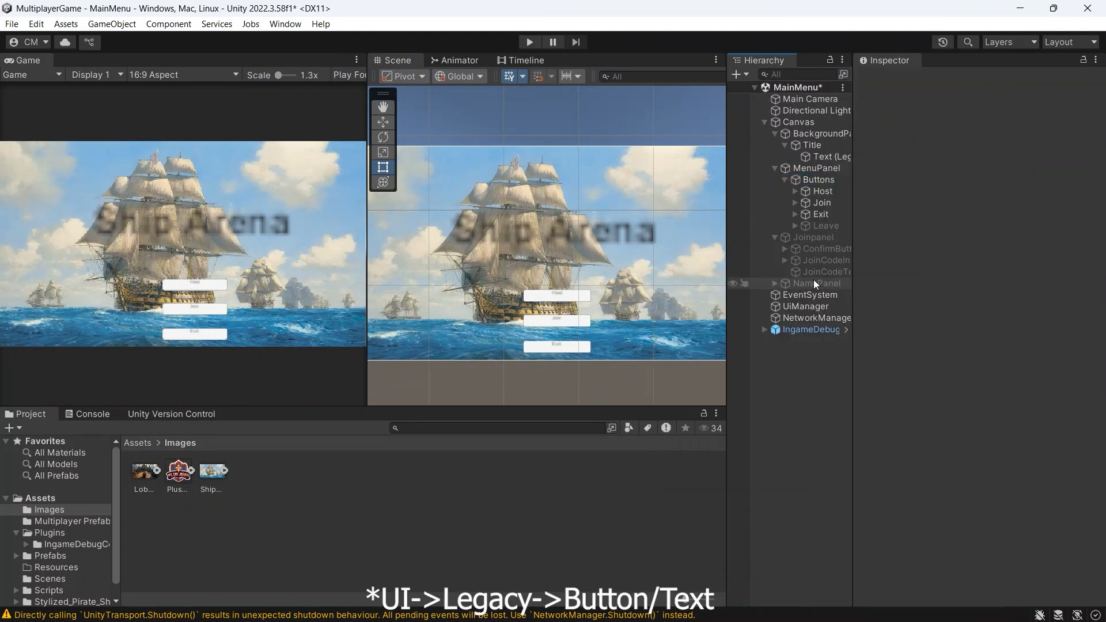
# Step: Examine the Host, Join and Exit buttons and match them to their places in the scene
pyautogui.click(825, 195)
pyautogui.click(824, 204)
pyautogui.click(825, 214)
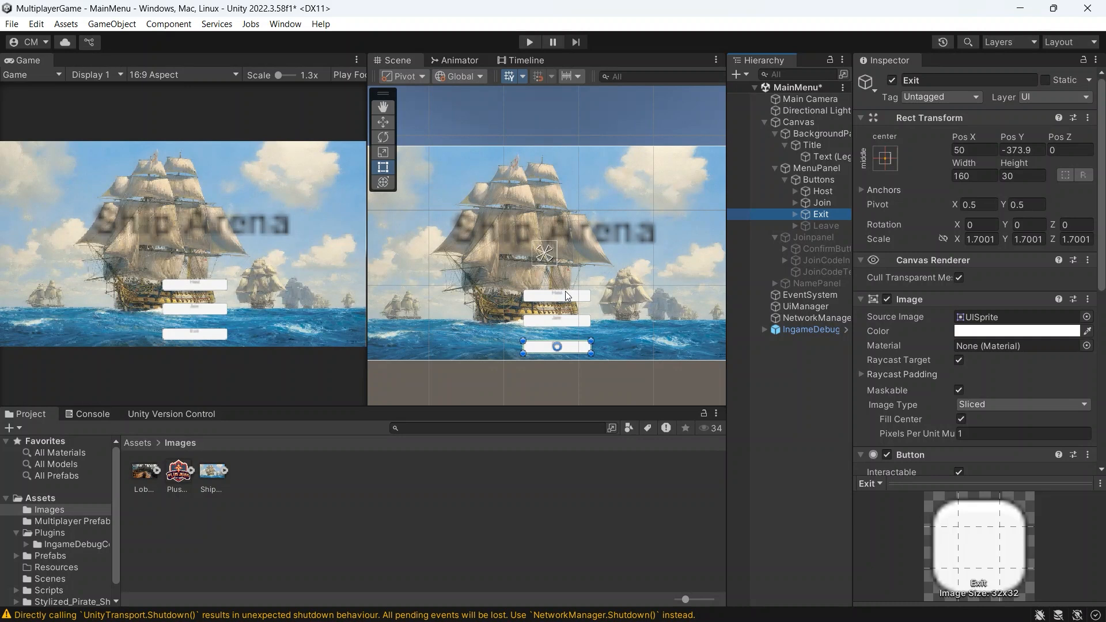
pyautogui.click(568, 297)
pyautogui.click(567, 322)
pyautogui.click(565, 345)
pyautogui.click(562, 301)
pyautogui.click(562, 319)
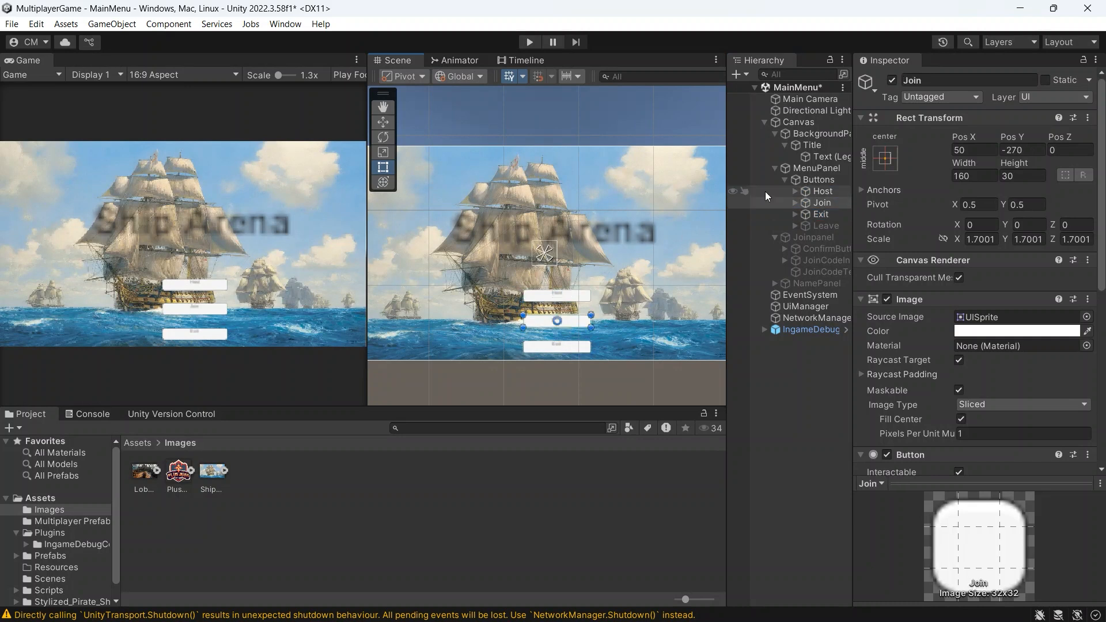
# Step: Inspect the Host button's Text (Legacy) child and its text content
pyautogui.click(796, 193)
pyautogui.click(794, 191)
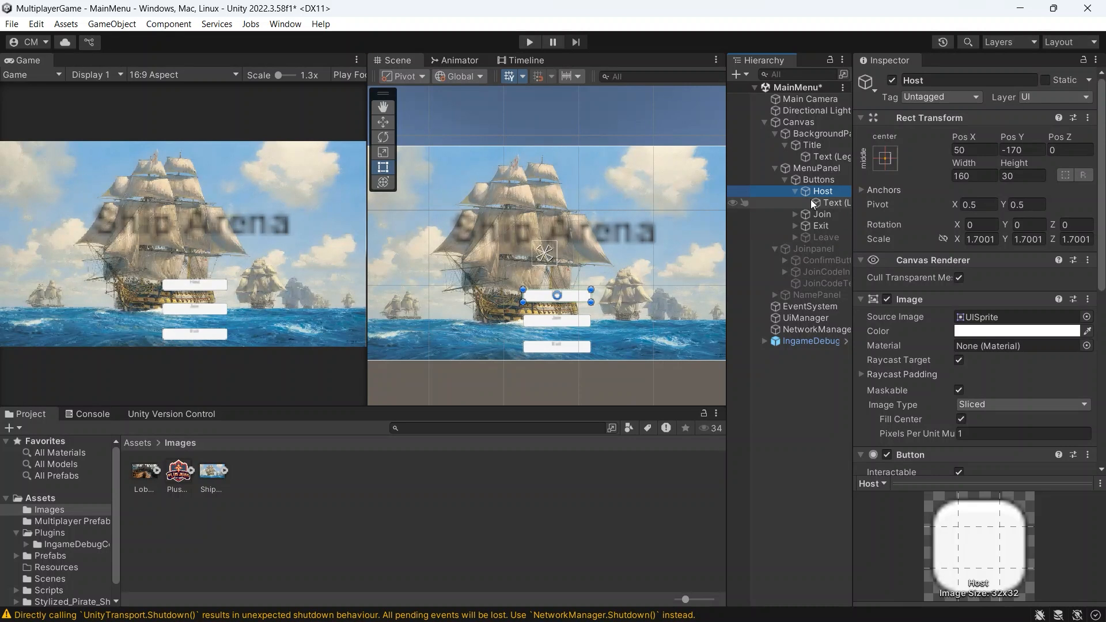
pyautogui.click(829, 202)
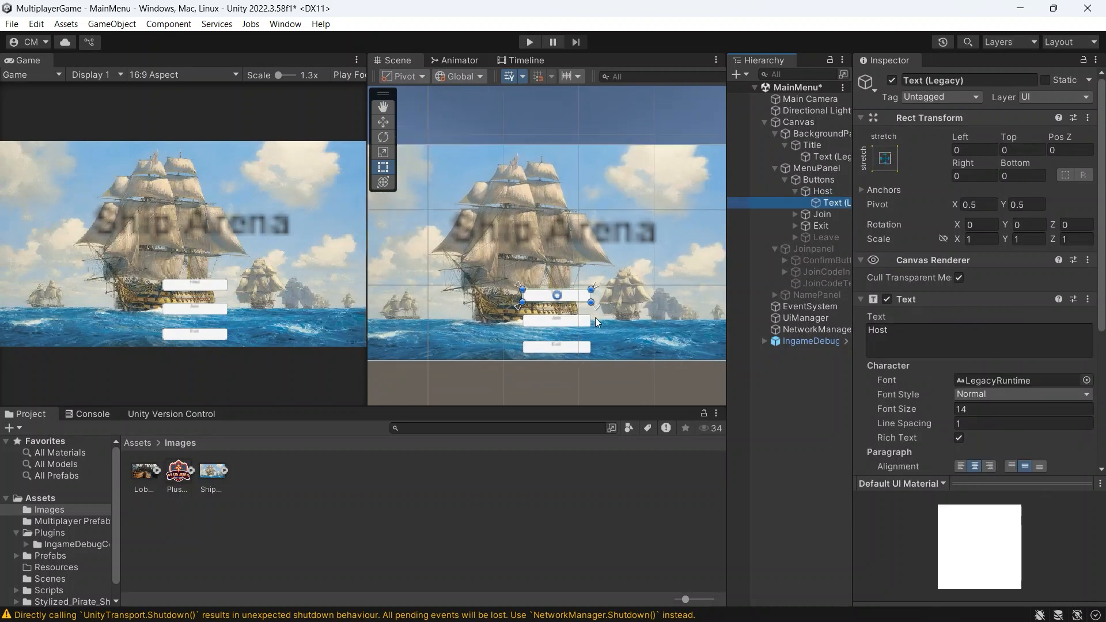
pyautogui.click(931, 339)
pyautogui.click(930, 338)
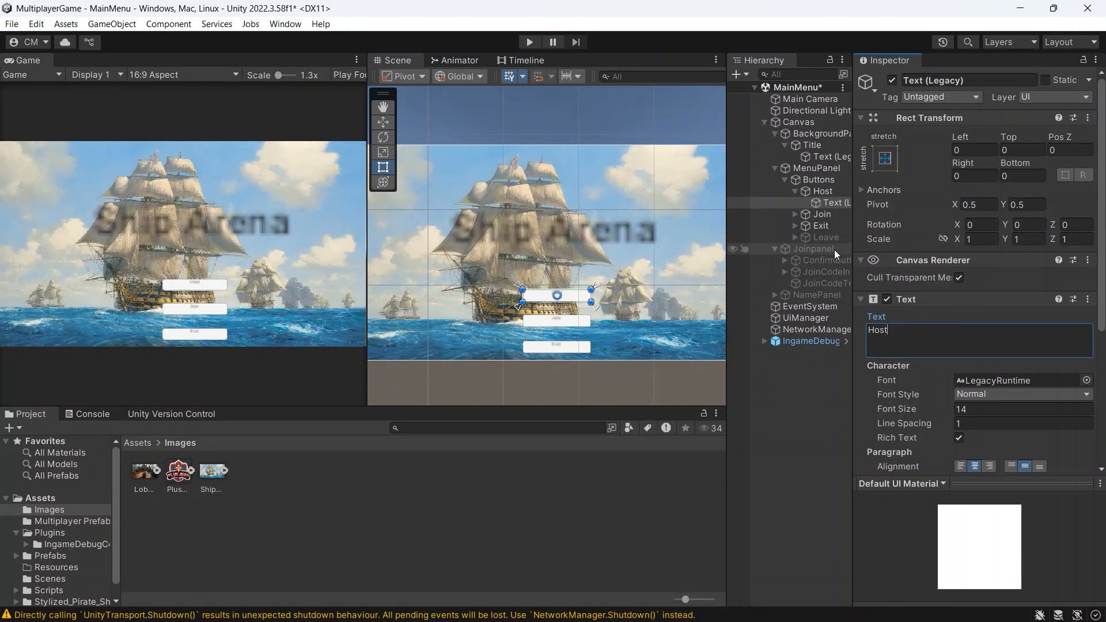
# Step: Look through the remaining menu buttons and briefly activate the Leave button to preview it, then deactivate it again
pyautogui.click(794, 189)
pyautogui.click(805, 202)
pyautogui.click(819, 215)
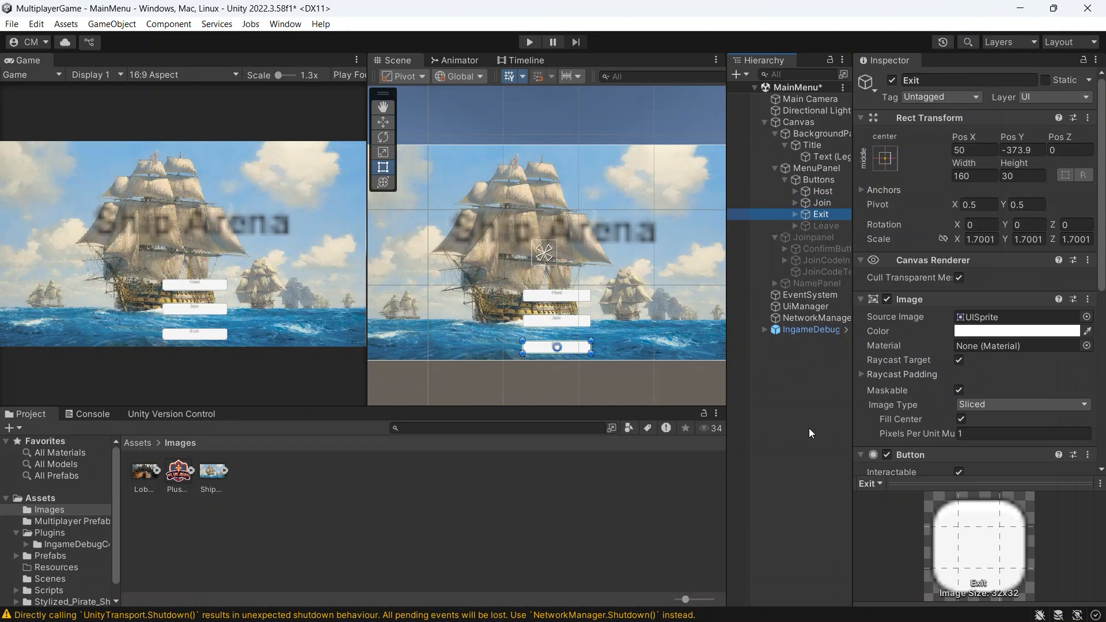
pyautogui.click(814, 228)
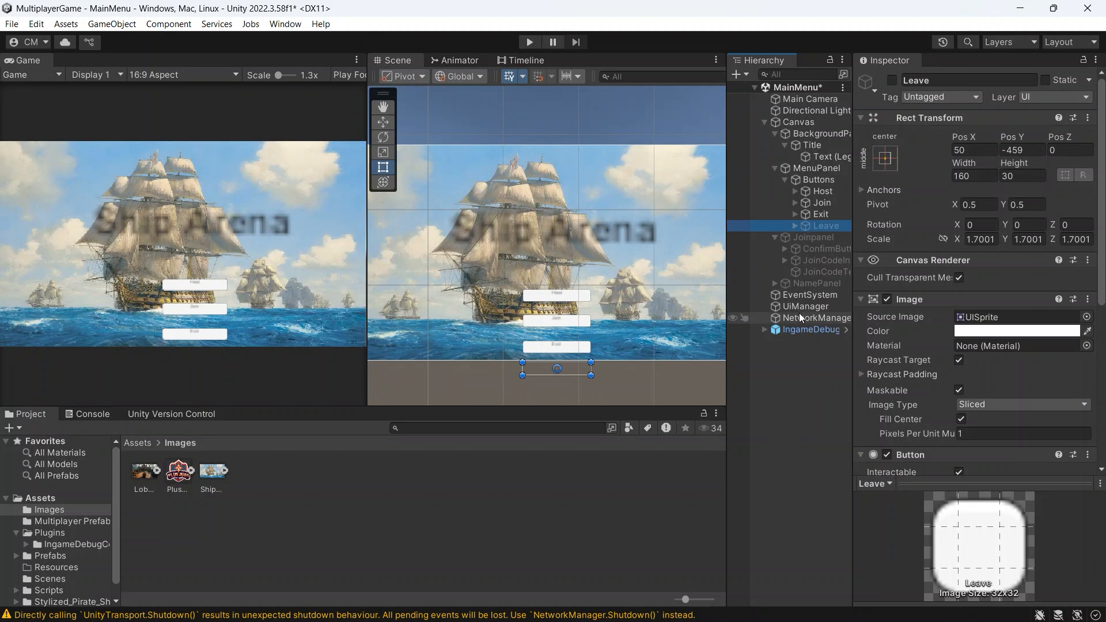
pyautogui.click(892, 81)
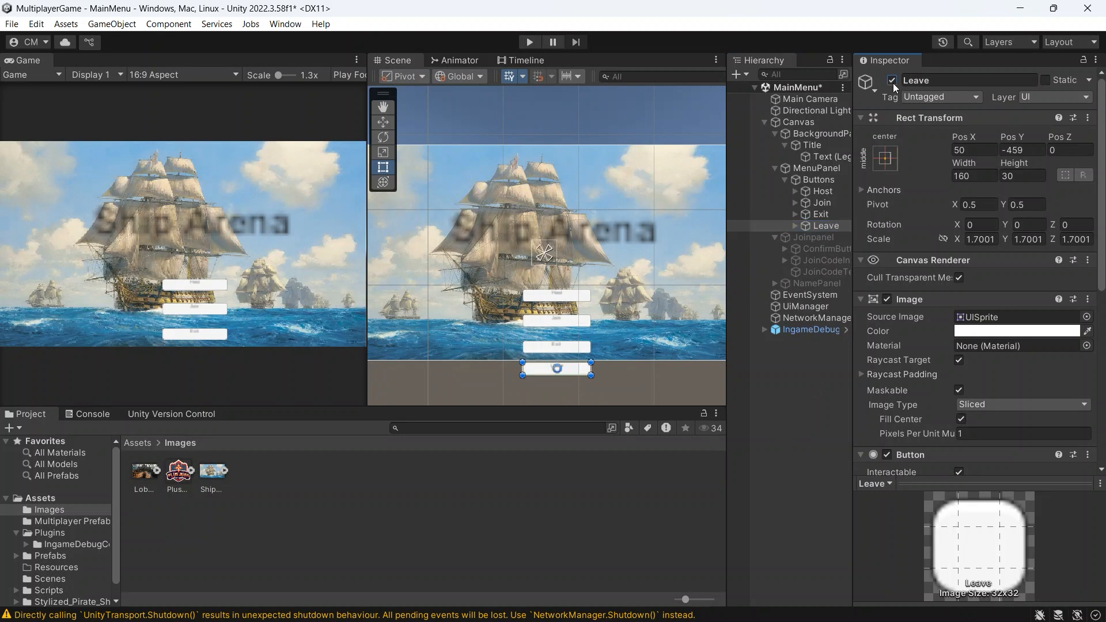
pyautogui.click(892, 80)
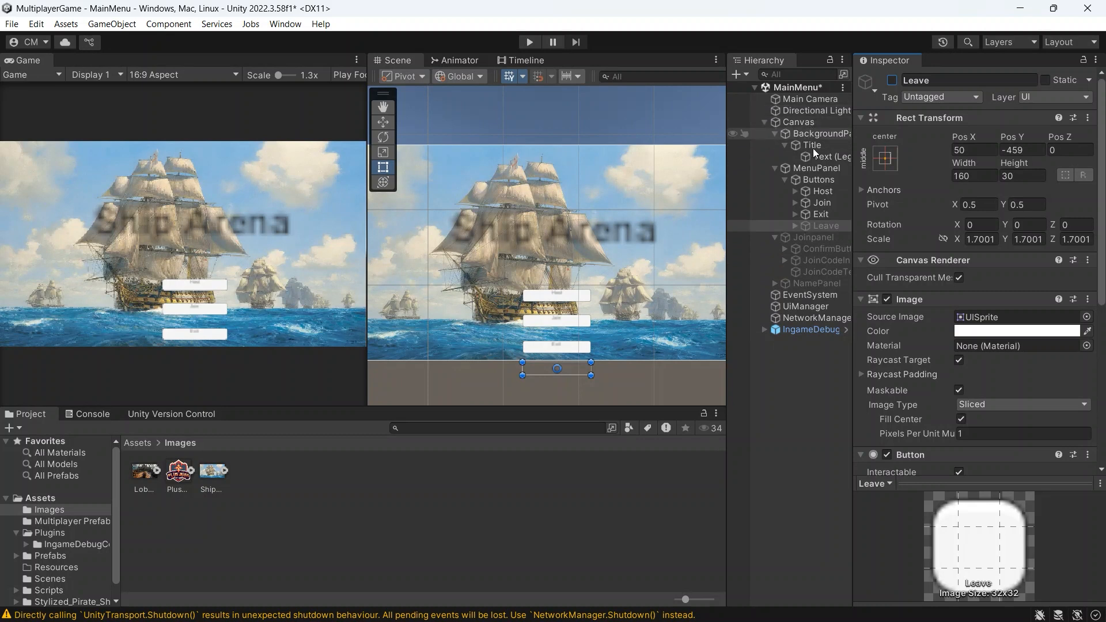
# Step: Review the UI elements that can be added under the Canvas and activate the Joinpanel to show it
pyautogui.rightClick(807, 123)
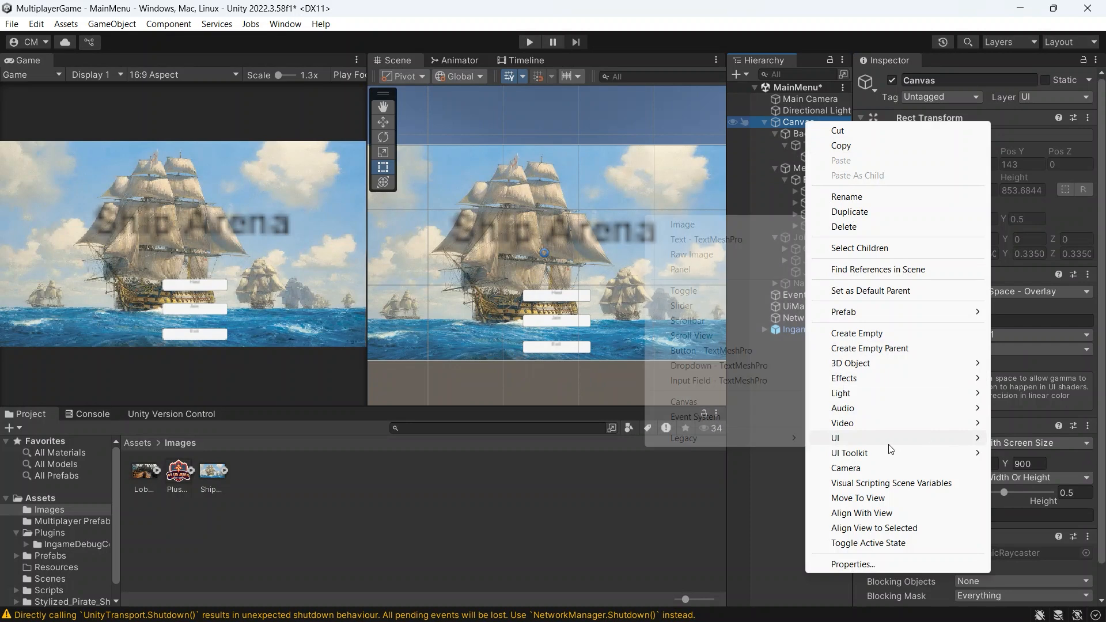
pyautogui.click(758, 485)
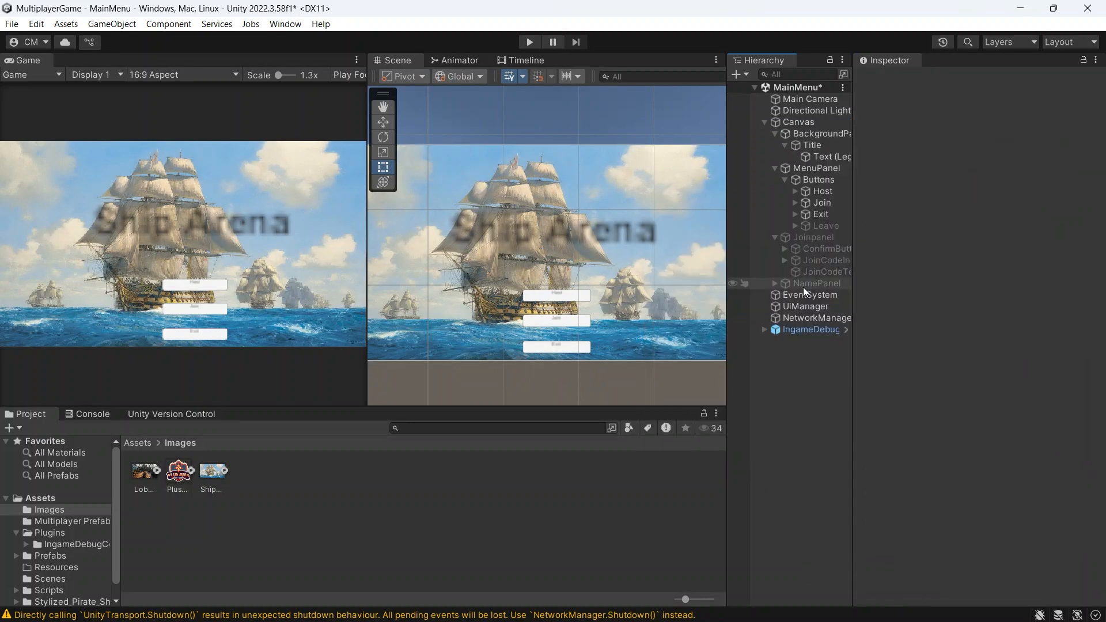
pyautogui.click(807, 237)
pyautogui.click(891, 80)
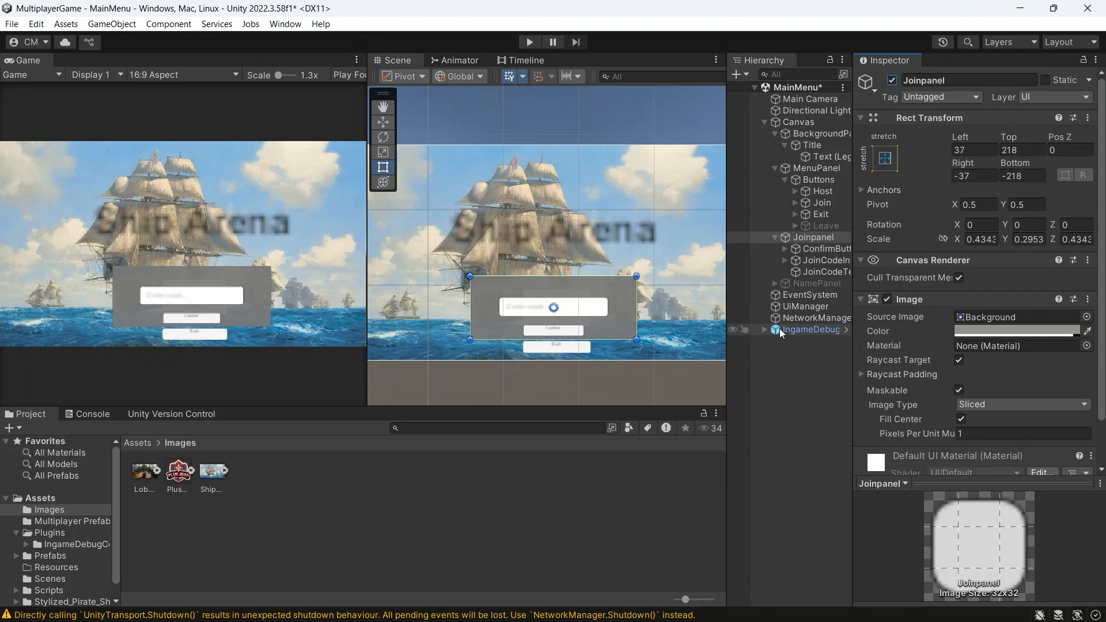
# Step: Examine the Joinpanel's ConfirmButton, JoinCodeInput and JoinCodeText objects
pyautogui.click(824, 247)
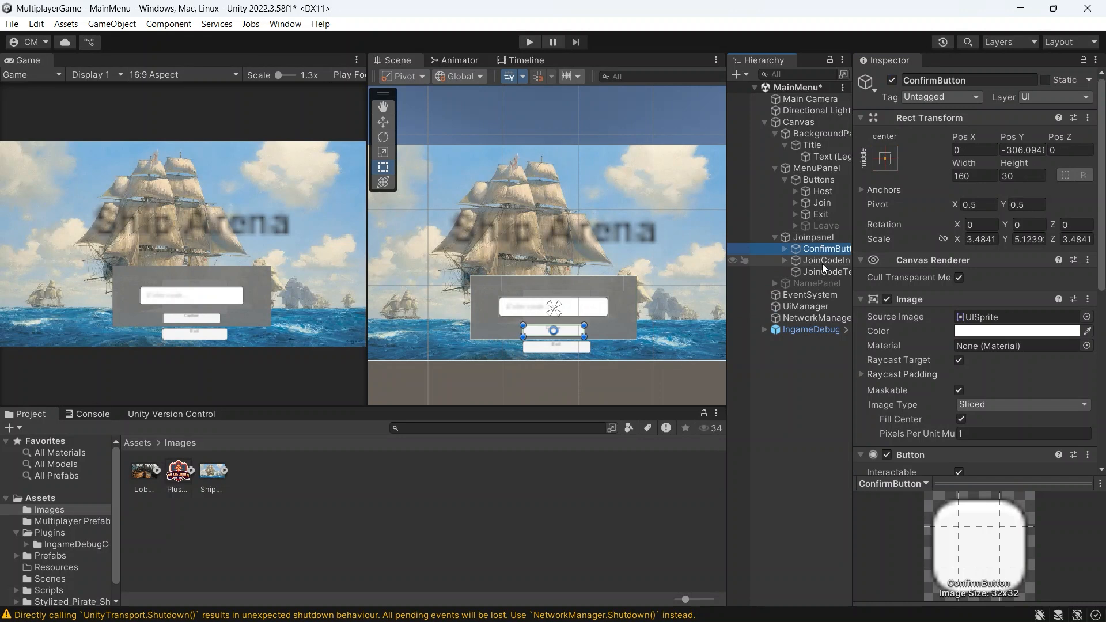
pyautogui.click(821, 262)
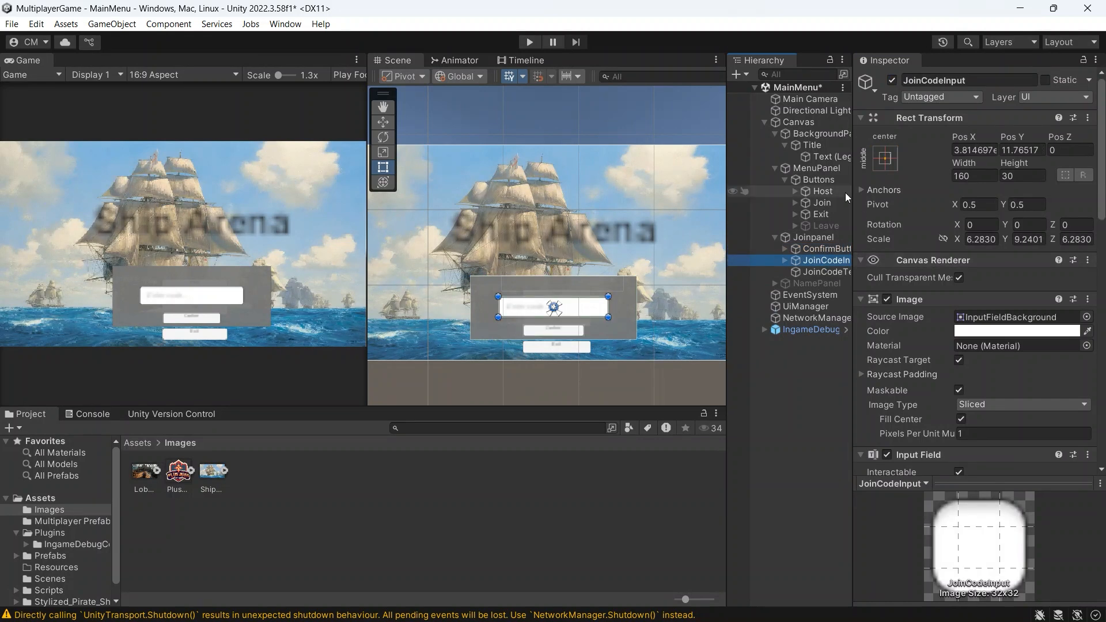
pyautogui.click(820, 273)
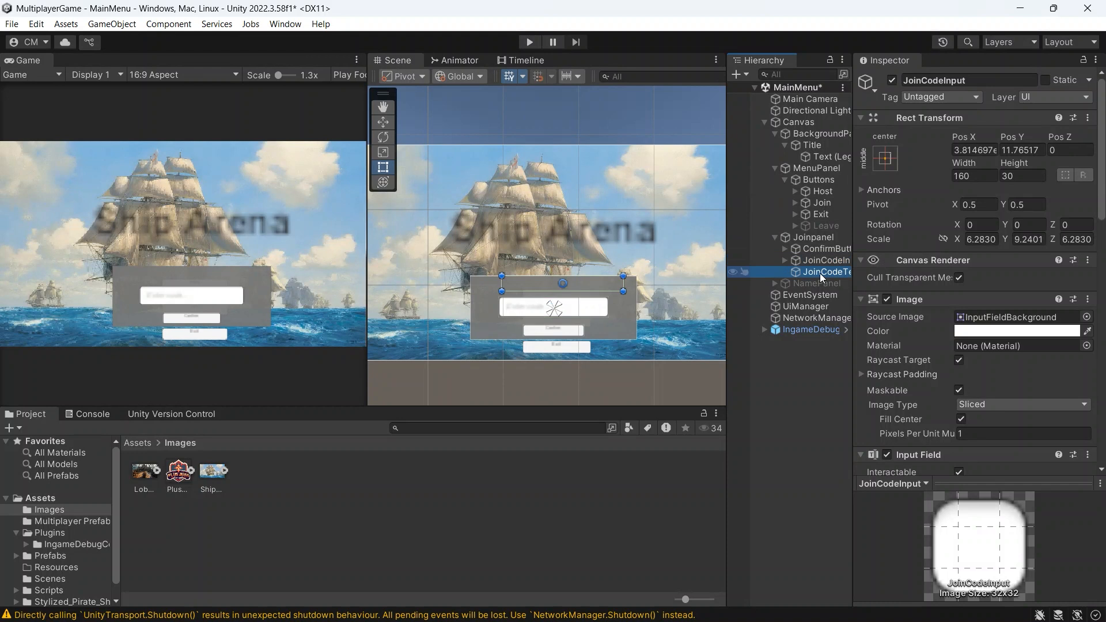
pyautogui.click(817, 262)
pyautogui.click(821, 250)
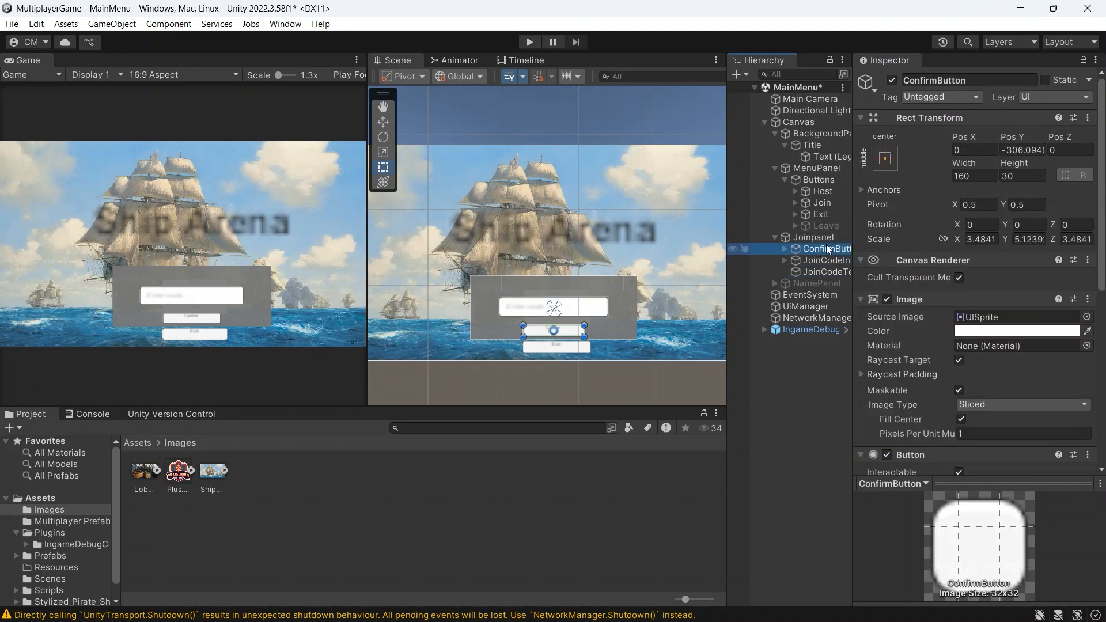
# Step: Review the UI elements that can be added inside the Joinpanel
pyautogui.rightClick(829, 241)
pyautogui.moveTo(856, 448)
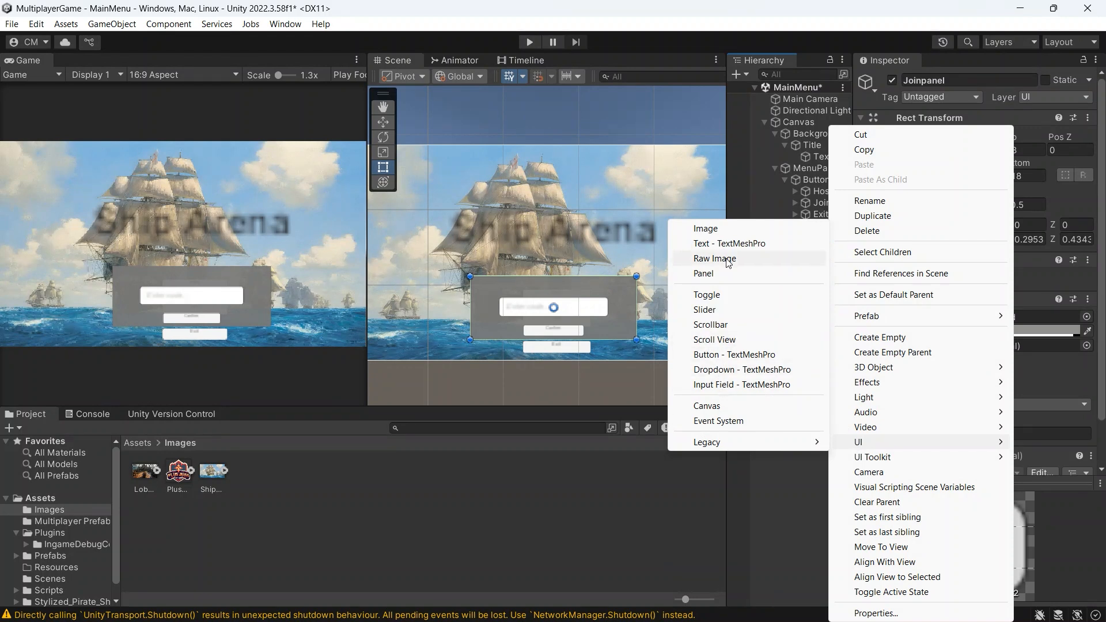
pyautogui.click(795, 489)
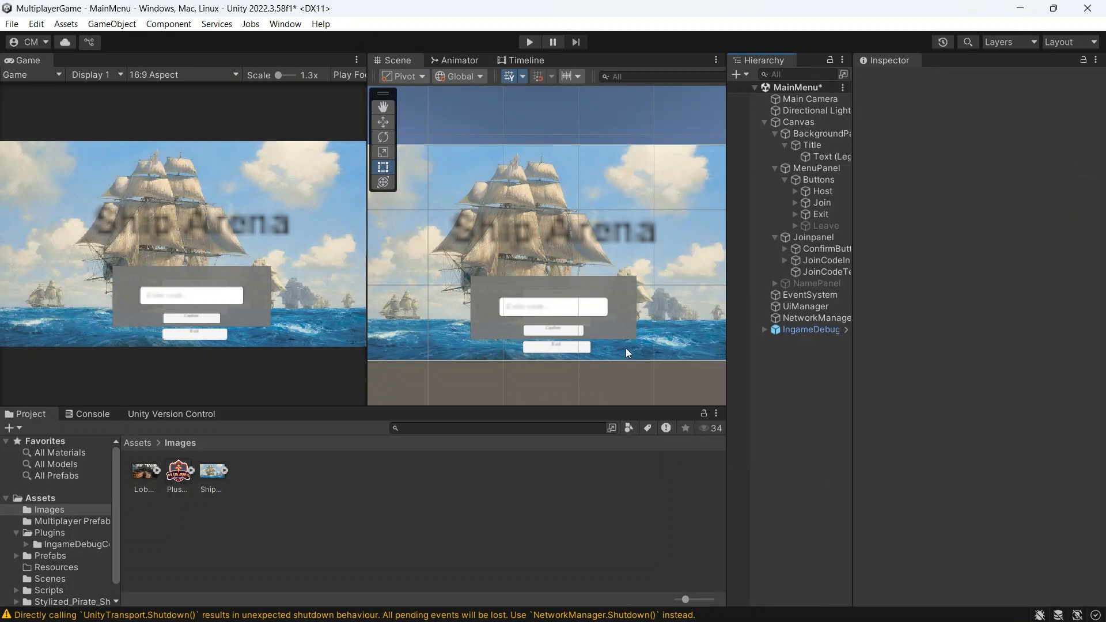
# Step: Deactivate the Joinpanel and inspect the NamePanel under the Canvas
pyautogui.click(813, 237)
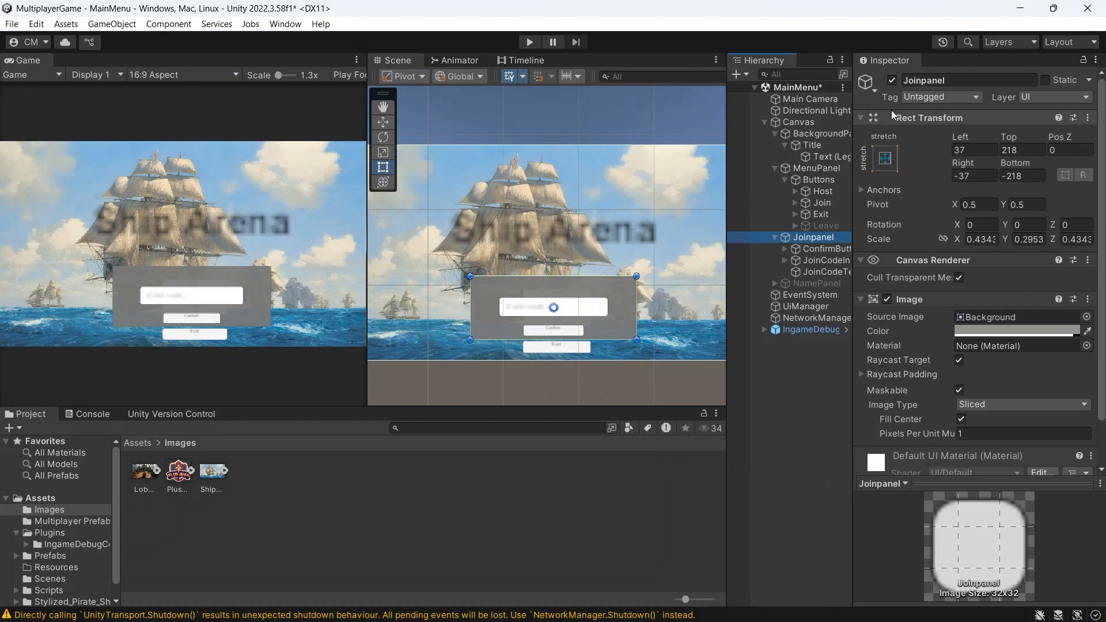
pyautogui.click(892, 80)
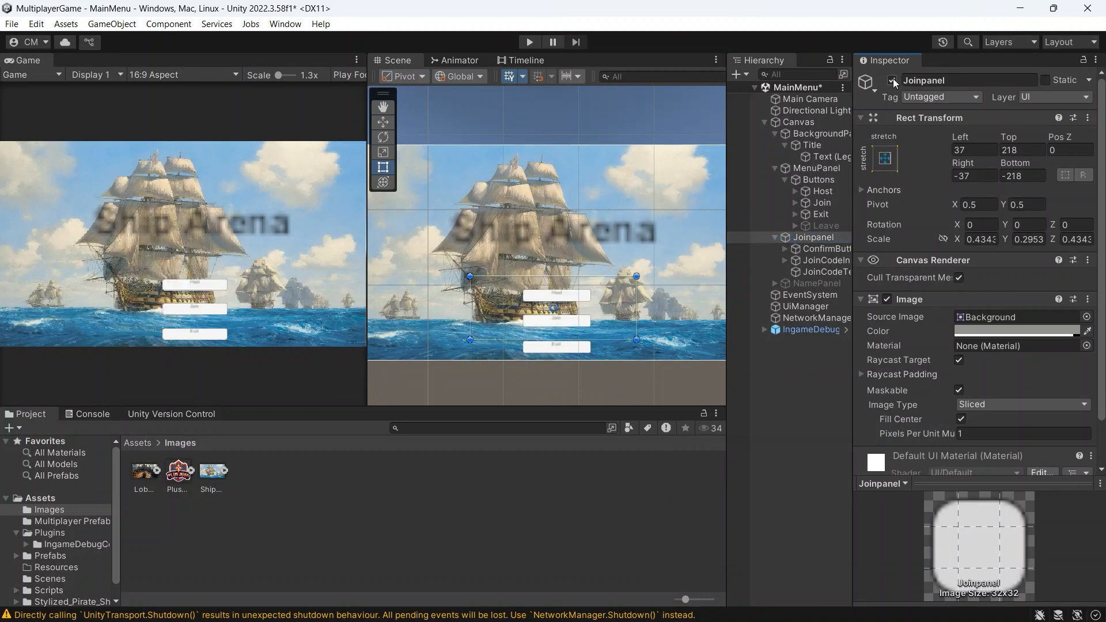
pyautogui.click(824, 288)
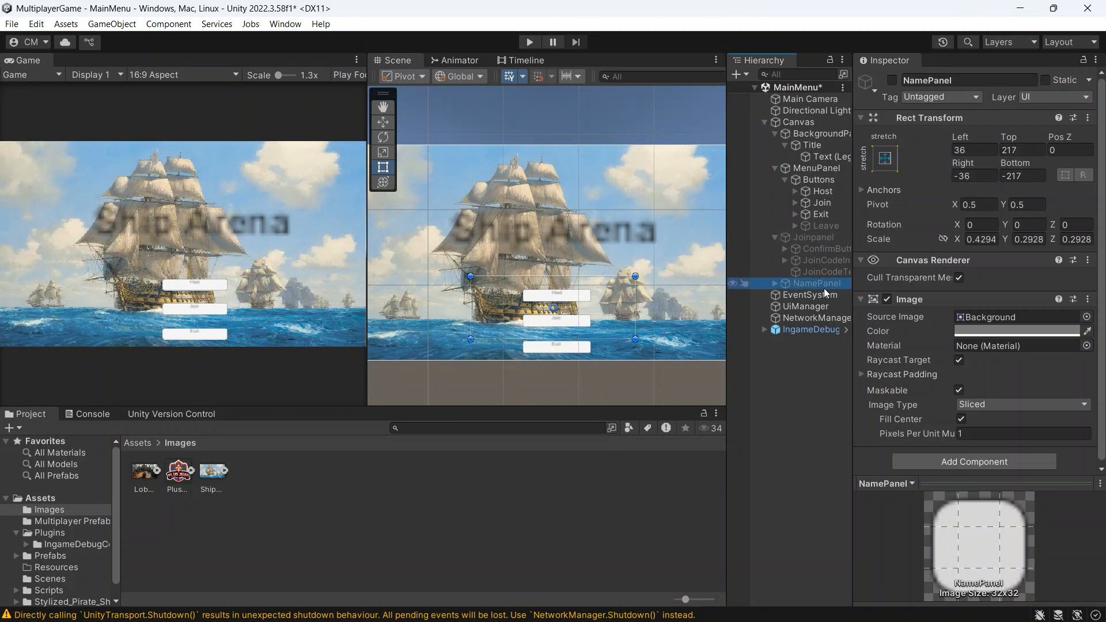
pyautogui.click(891, 80)
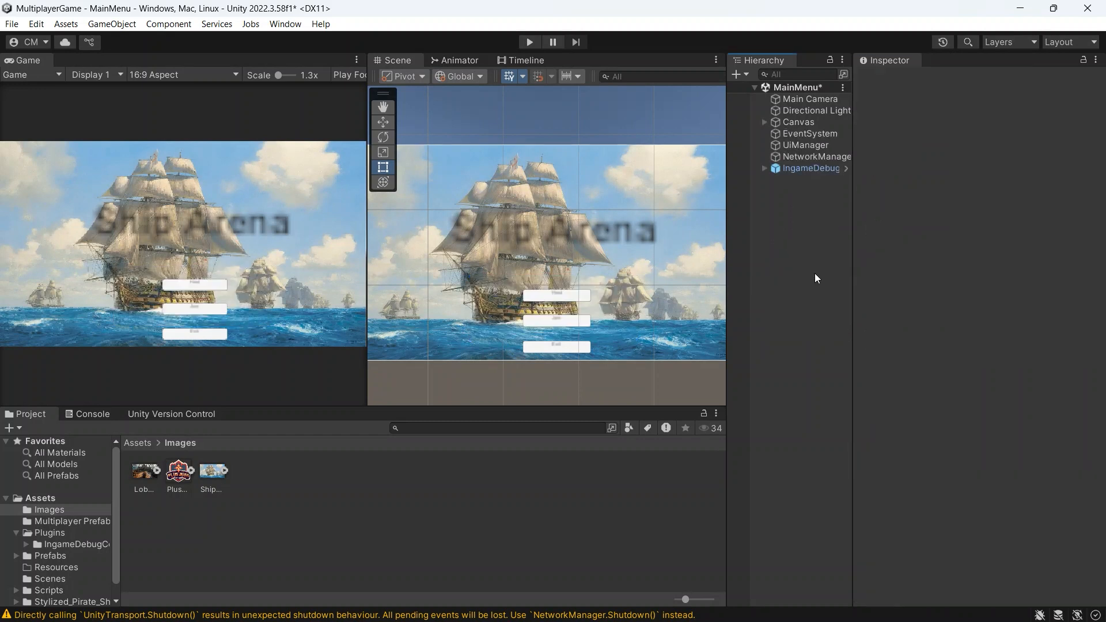
# Step: Browse the Scripts folder and review the asset options for adding a script there
pyautogui.scroll(-1, 68, 561)
pyautogui.click(61, 576)
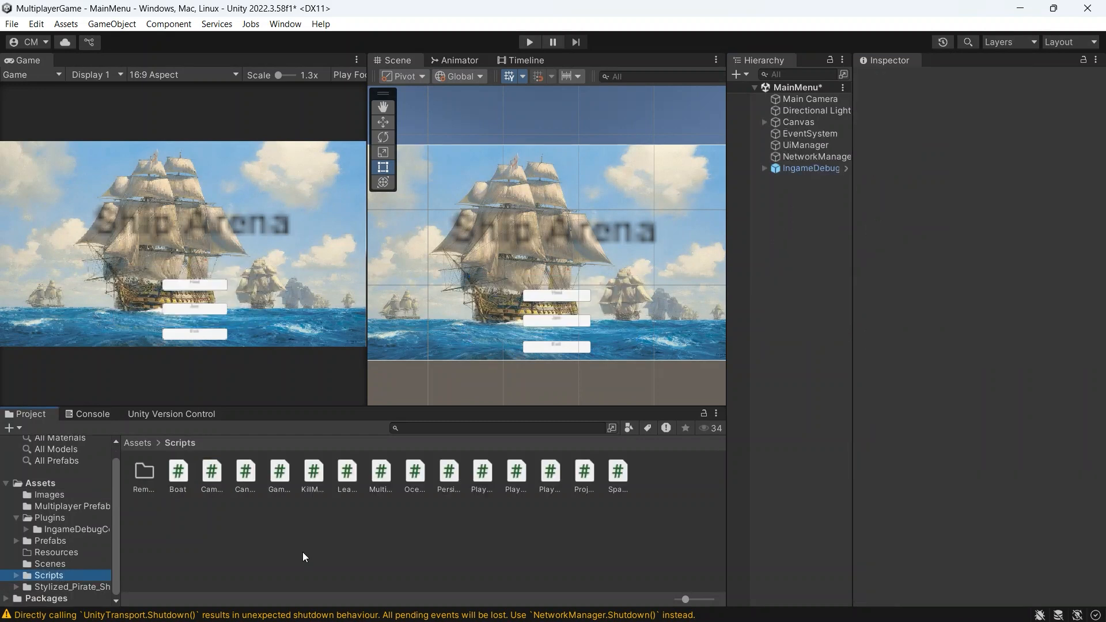
pyautogui.rightClick(318, 553)
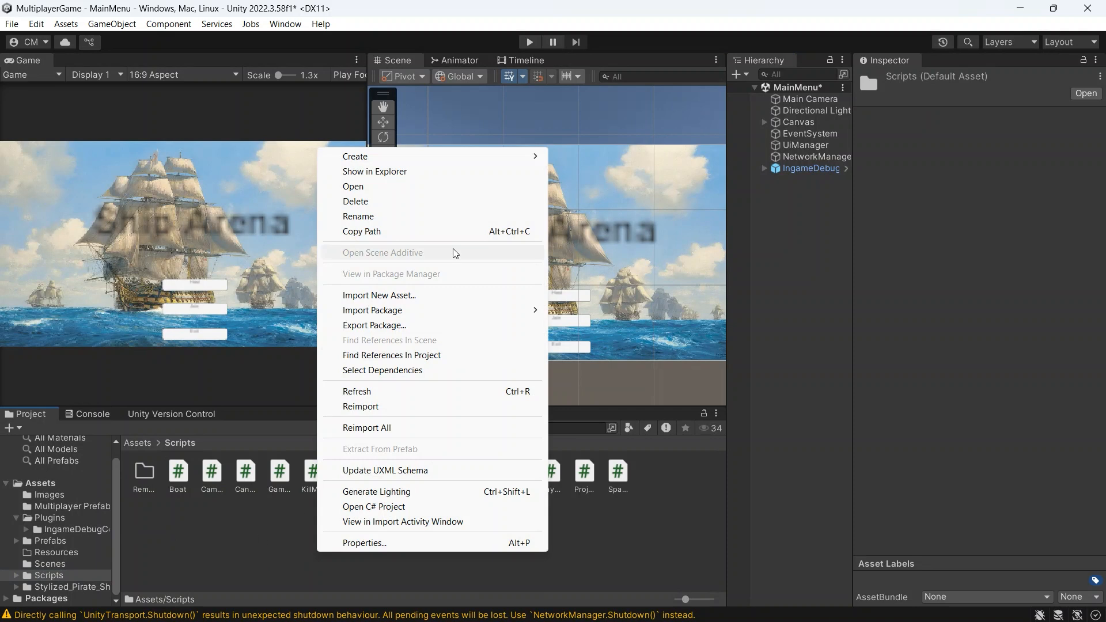
pyautogui.click(259, 578)
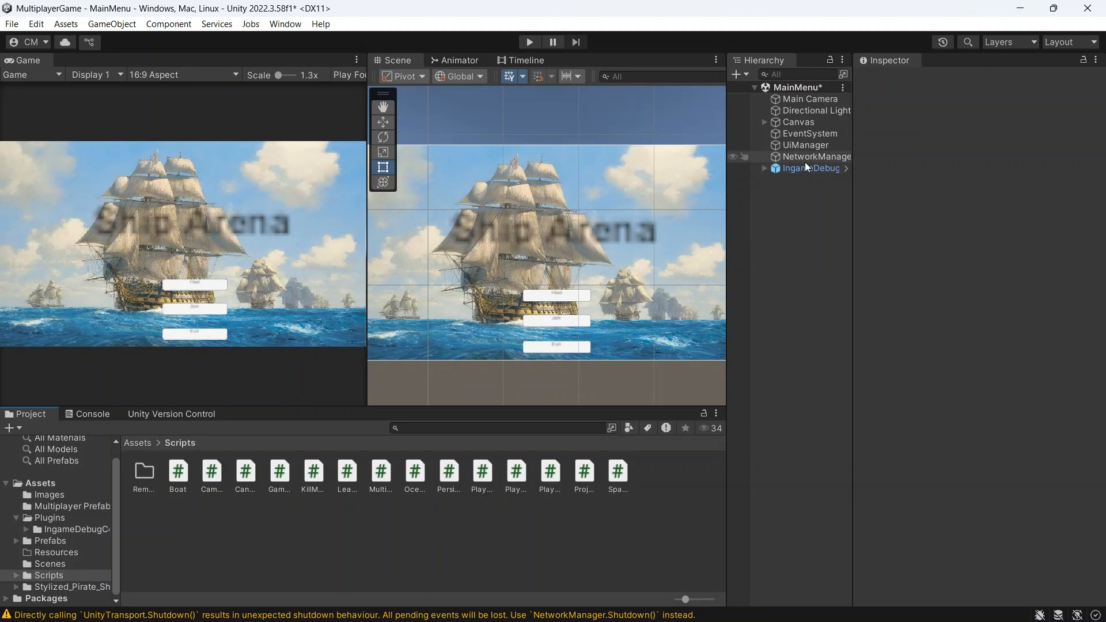
# Step: Inspect the UiManager's Multiplayer UI component references and open the MultiplayerUi script in Visual Studio
pyautogui.click(808, 147)
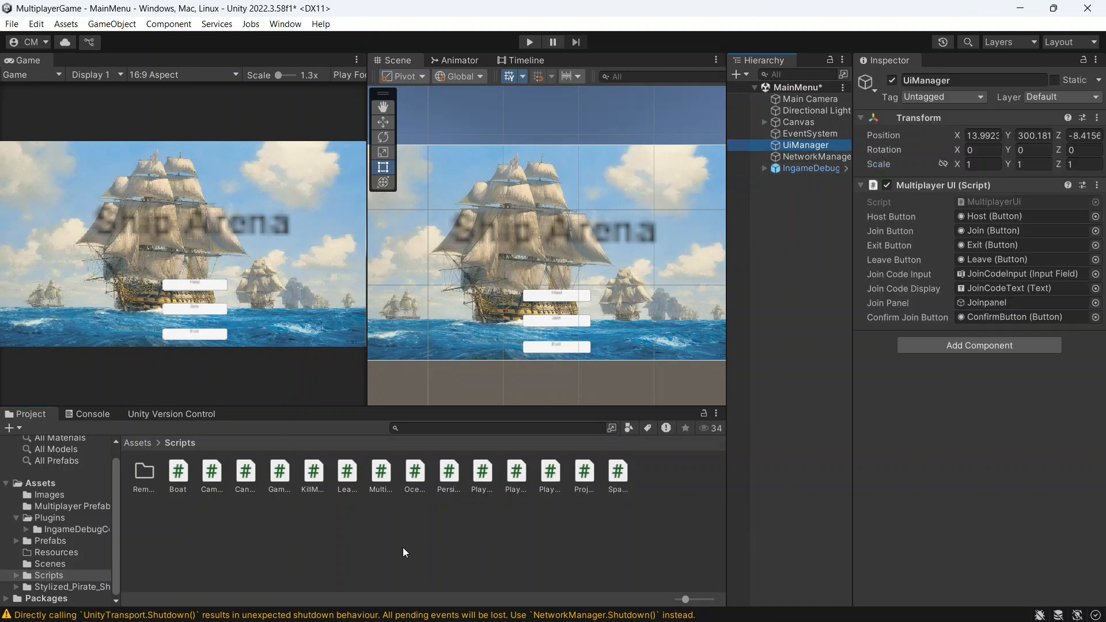
pyautogui.click(380, 472)
pyautogui.doubleClick(381, 472)
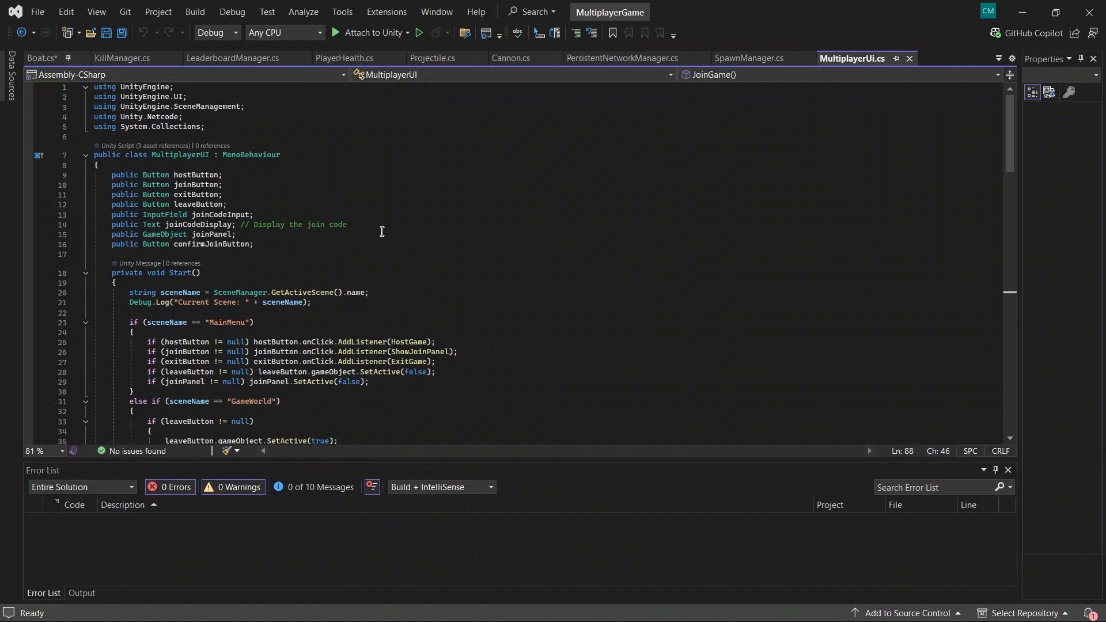
# Step: Read through the MultiplayerUI script, from its UI field declarations and Start method to the join code, HostGame, JoinGame, ExitGame and LeaveGame methods
pyautogui.scroll(-1, 382, 232)
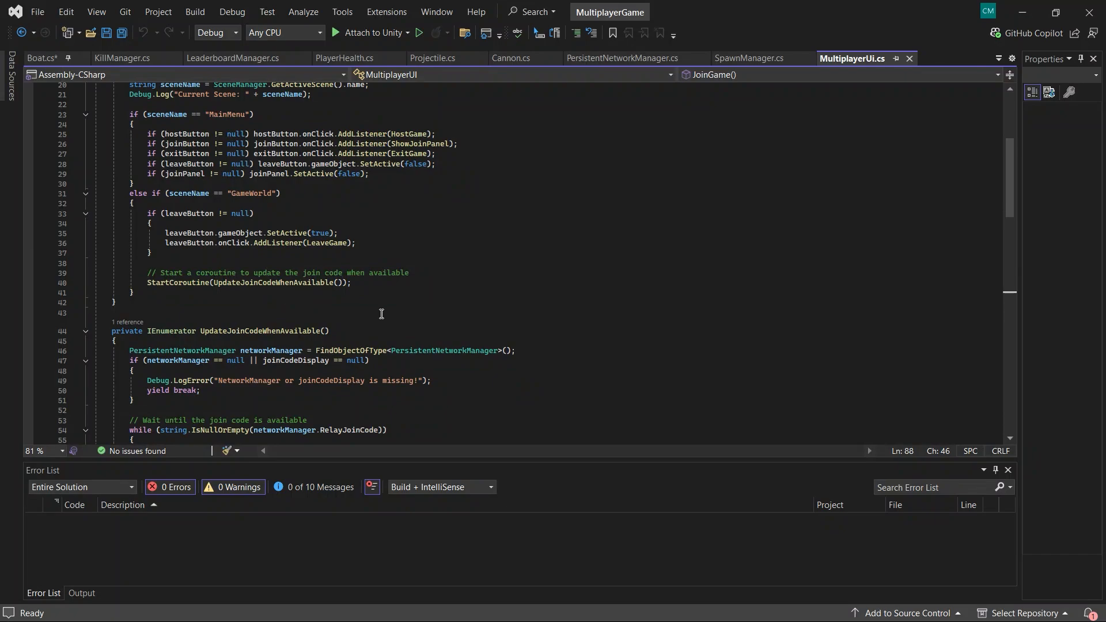
pyautogui.scroll(-3, 381, 314)
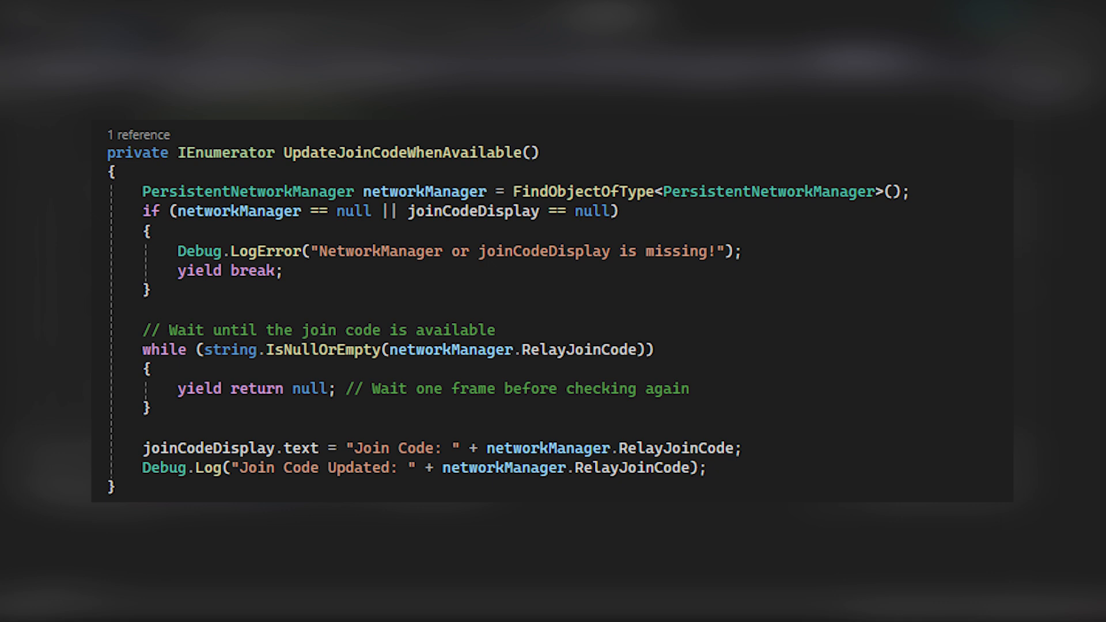
pyautogui.scroll(-5, 439, 250)
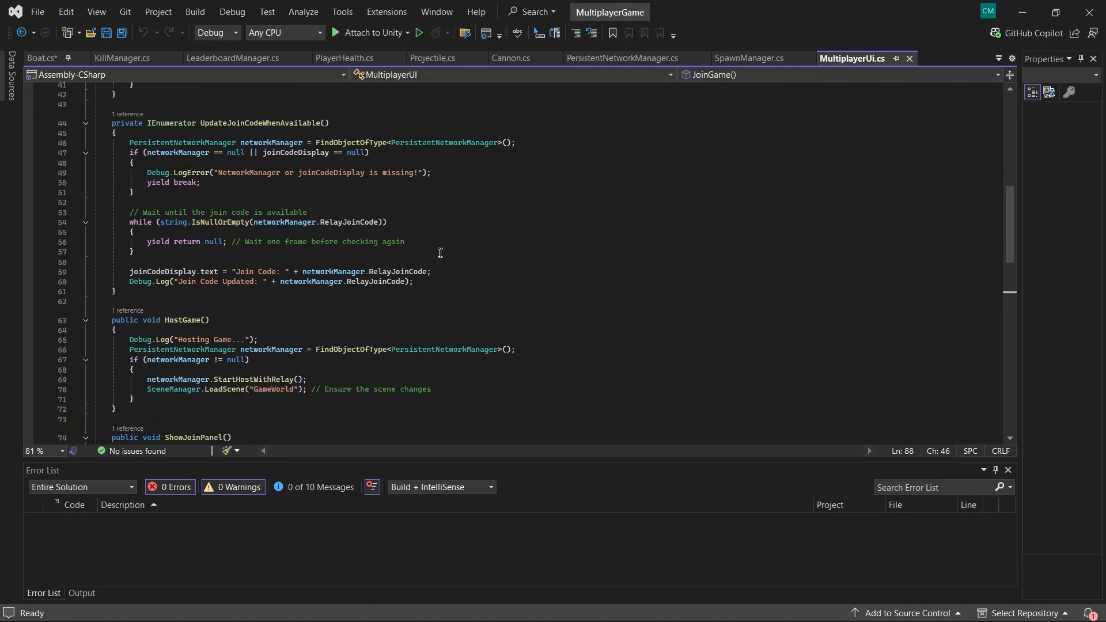
pyautogui.scroll(-1, 488, 269)
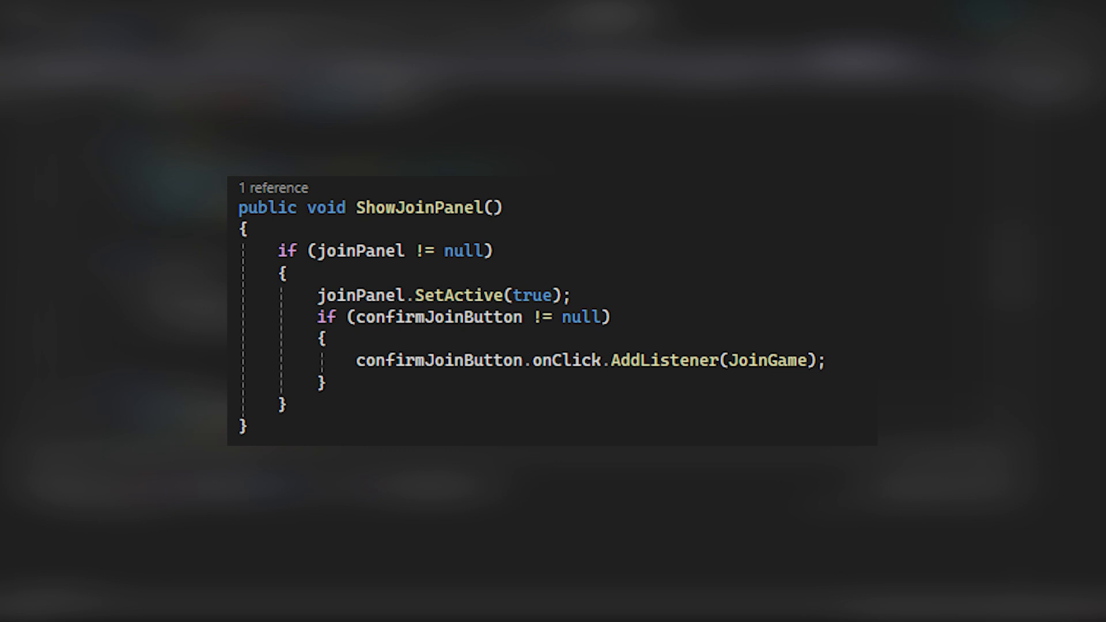
pyautogui.scroll(-7, 489, 273)
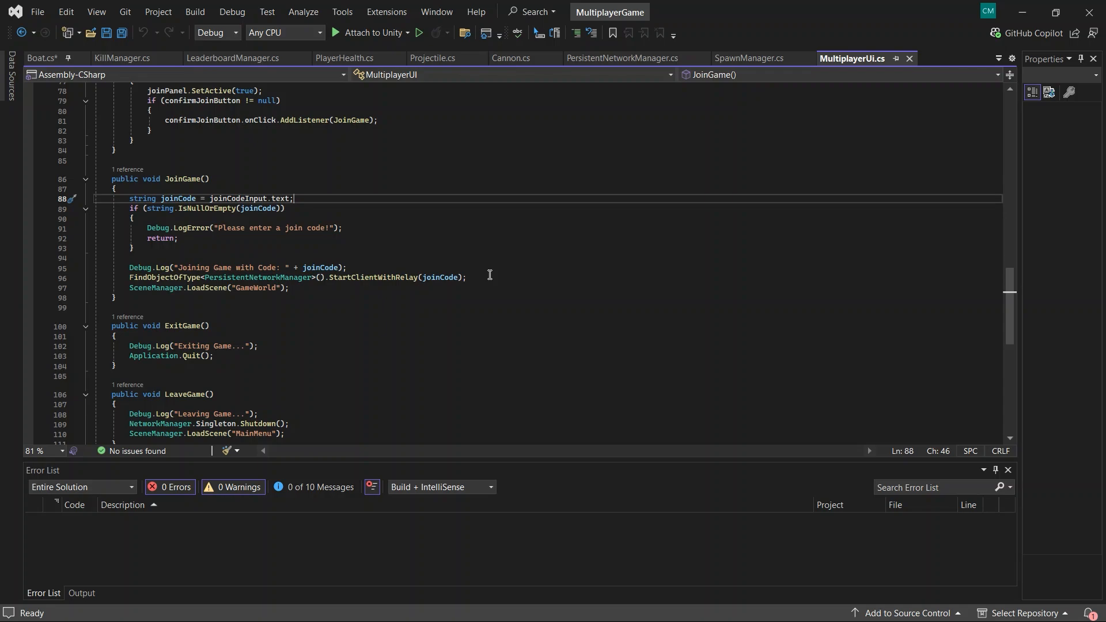
pyautogui.scroll(-2, 489, 274)
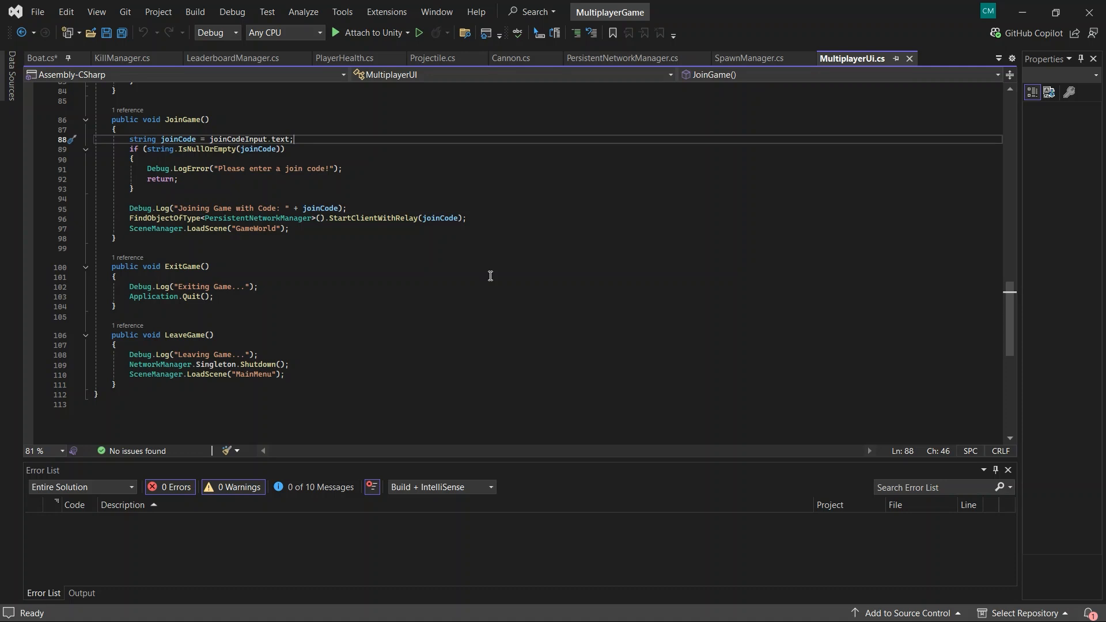
pyautogui.scroll(20, 490, 276)
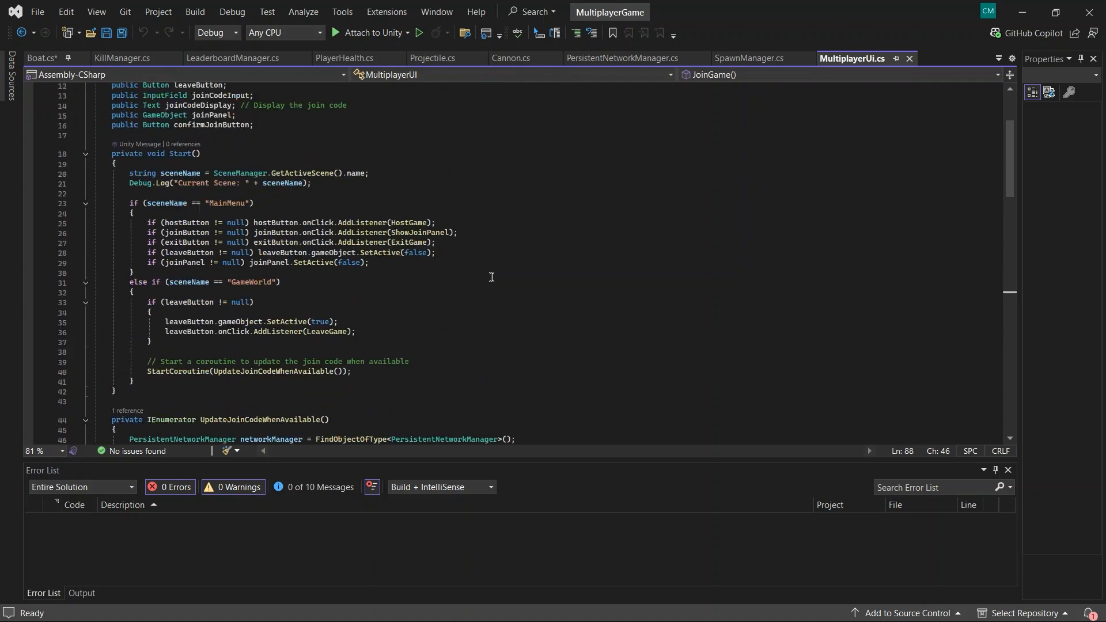
pyautogui.scroll(4, 491, 277)
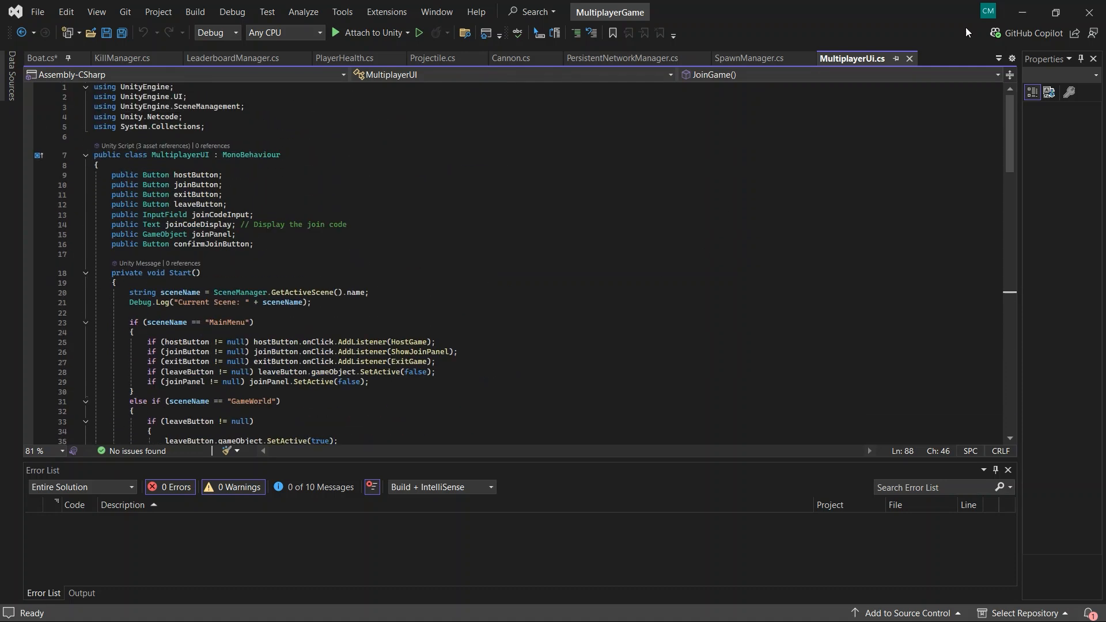
# Step: Switch back to Unity, check the option for creating an empty object, and inspect the UiManager's Multiplayer UI component
pyautogui.click(1021, 13)
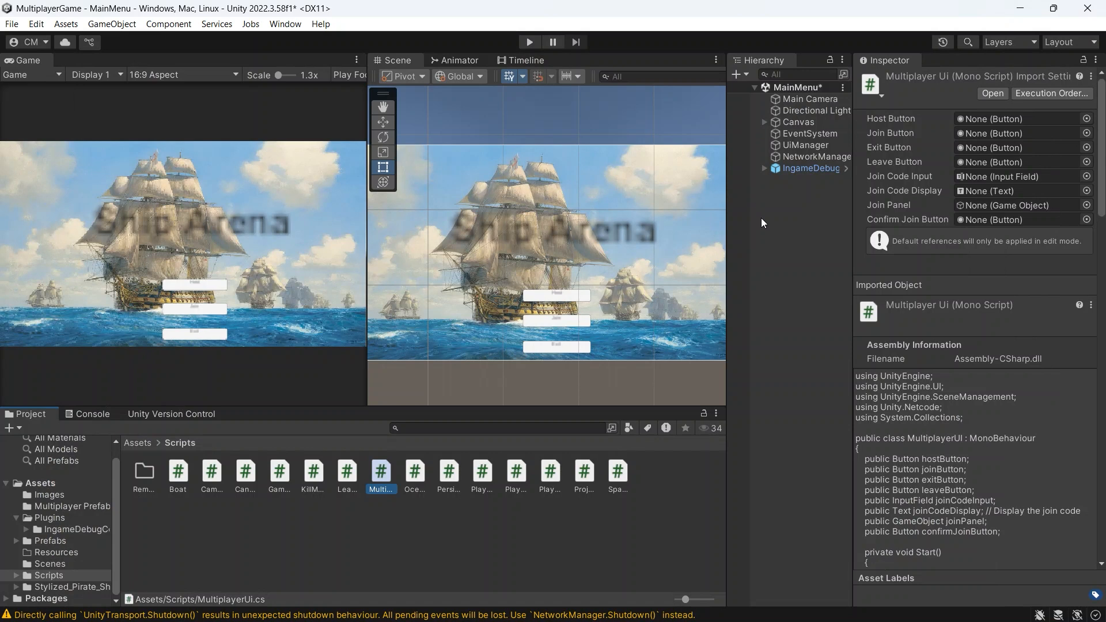
pyautogui.rightClick(786, 218)
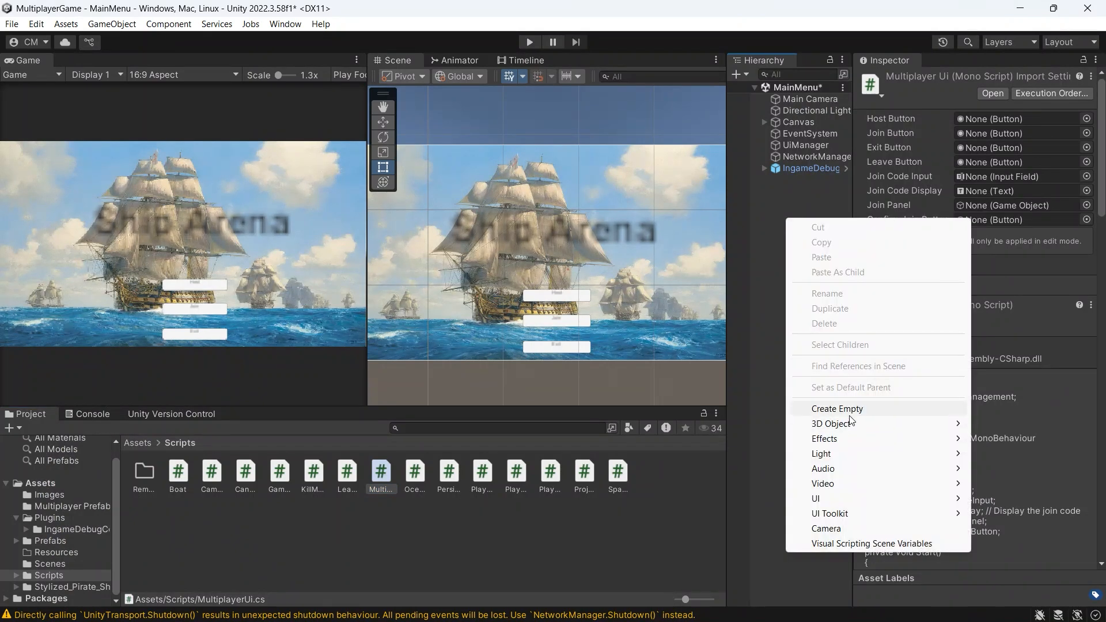
pyautogui.click(797, 191)
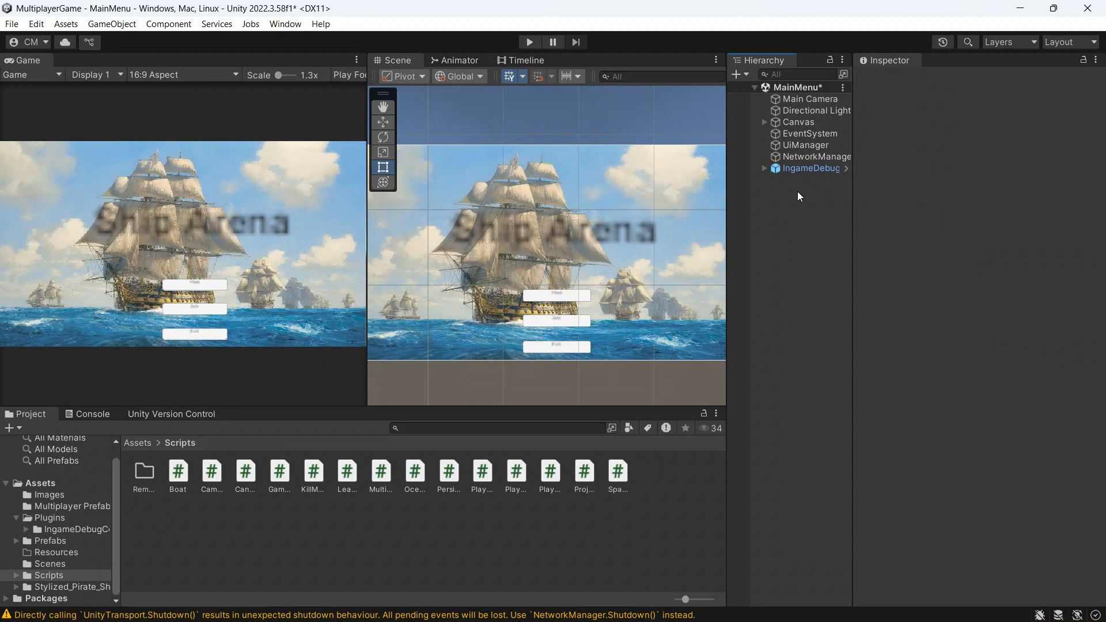
pyautogui.click(798, 148)
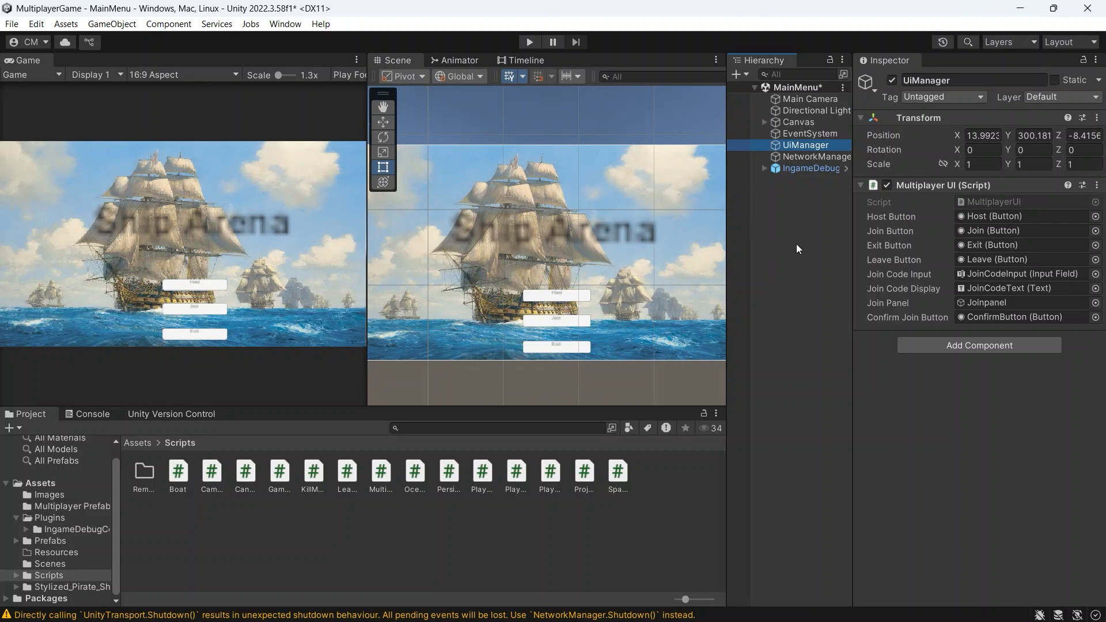
# Step: Expand the Canvas hierarchy and assign the Host button object to the UiManager's Host Button reference
pyautogui.click(765, 123)
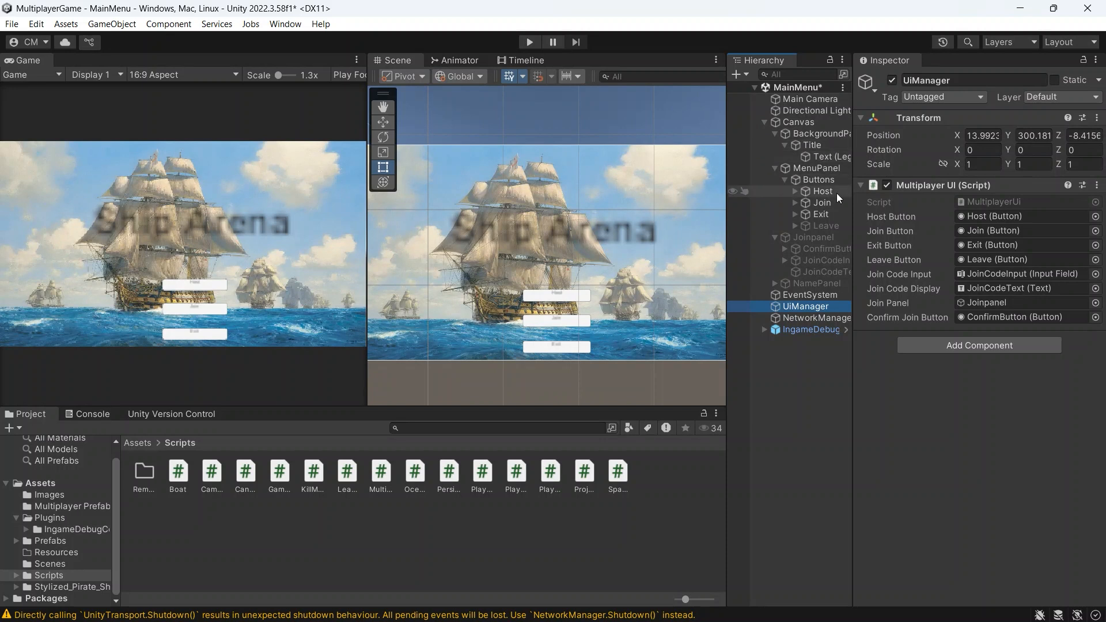
pyautogui.click(807, 123)
pyautogui.click(812, 307)
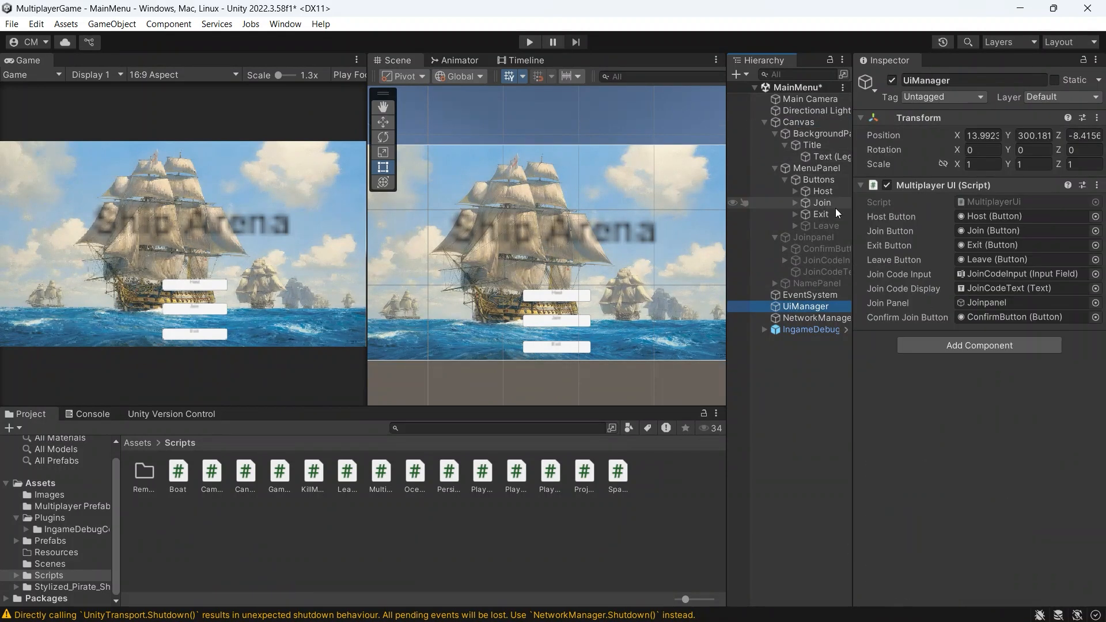
pyautogui.moveTo(820, 193); pyautogui.dragTo(979, 218)
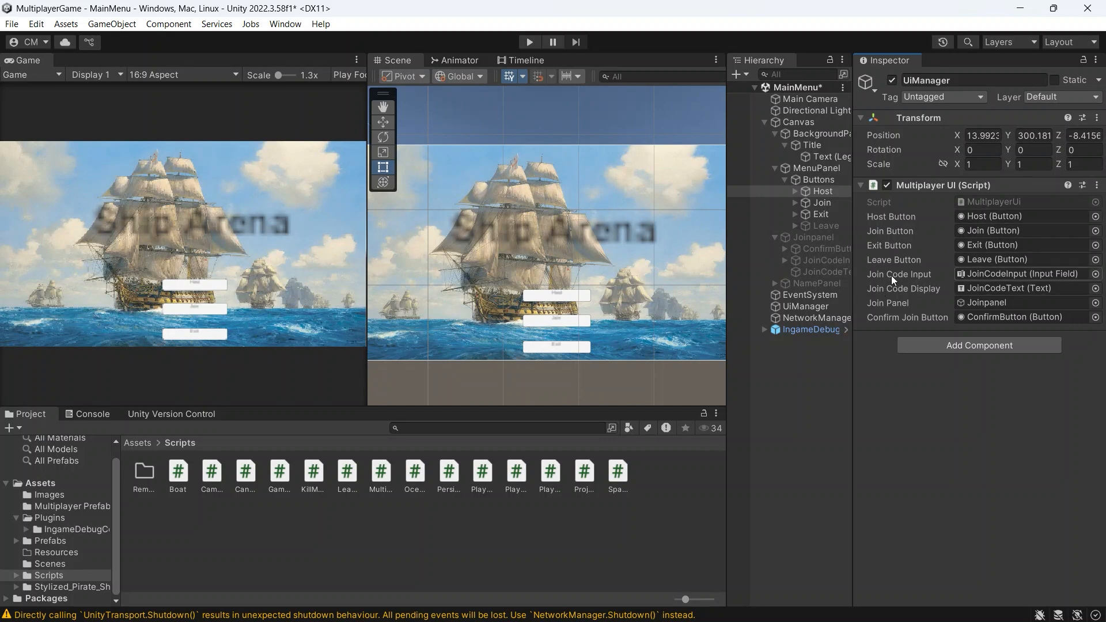
# Step: Activate the Joinpanel and inspect its JoinCodeInput and join code text objects
pyautogui.click(776, 237)
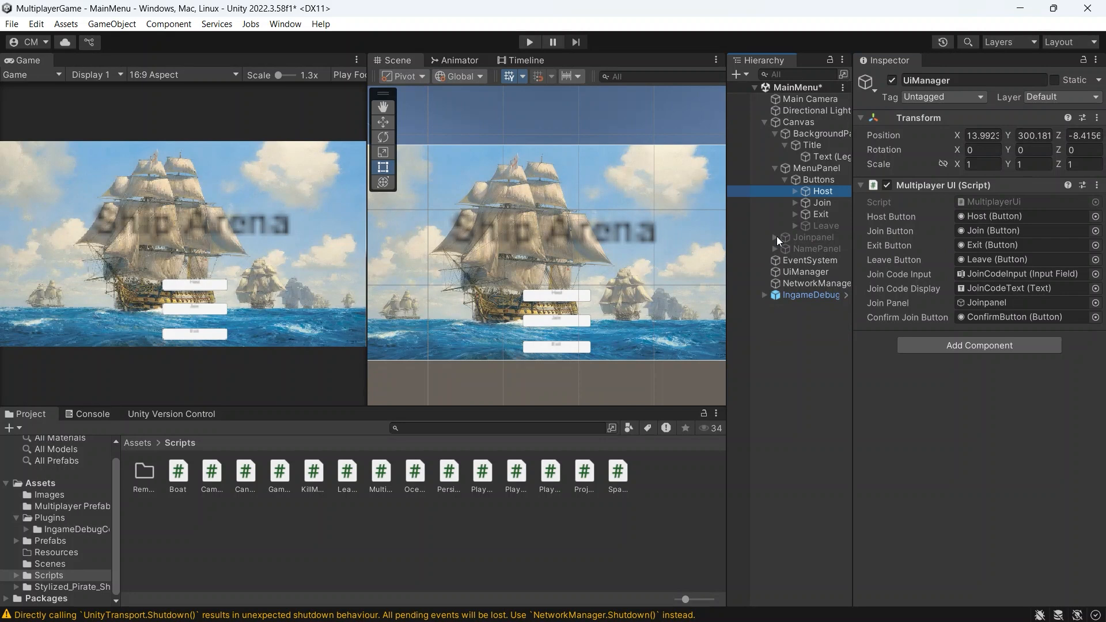
pyautogui.click(775, 237)
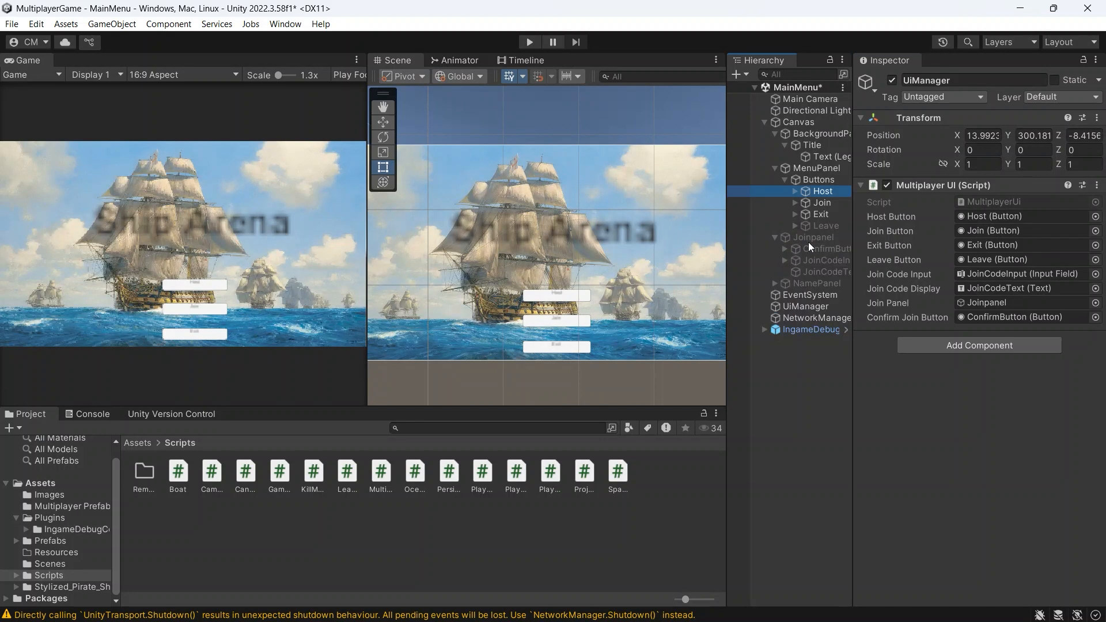
pyautogui.click(785, 249)
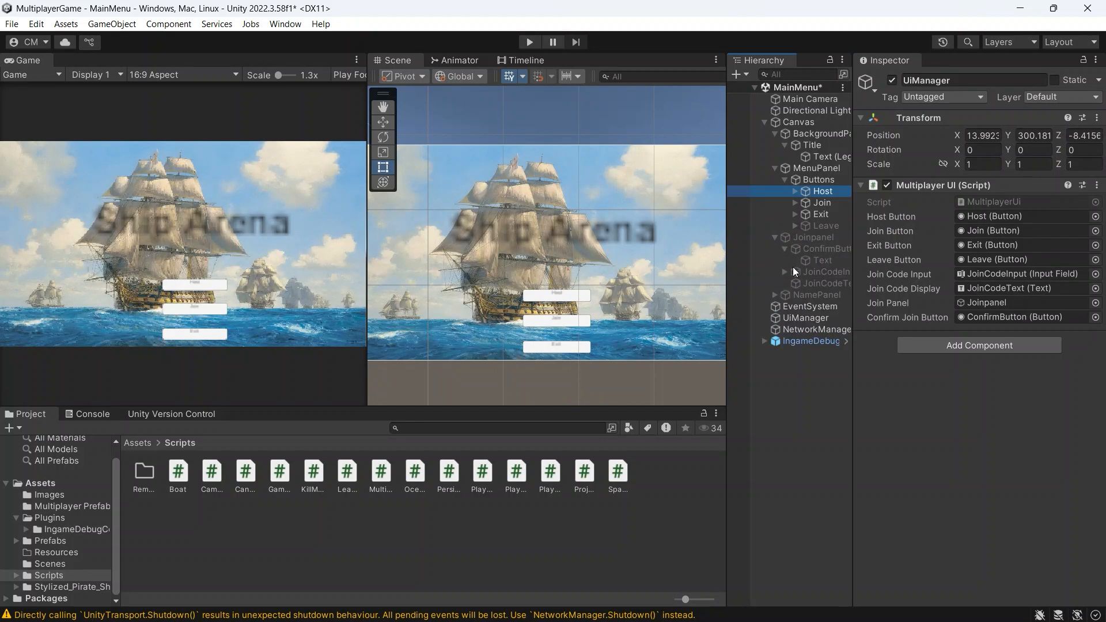
pyautogui.click(794, 271)
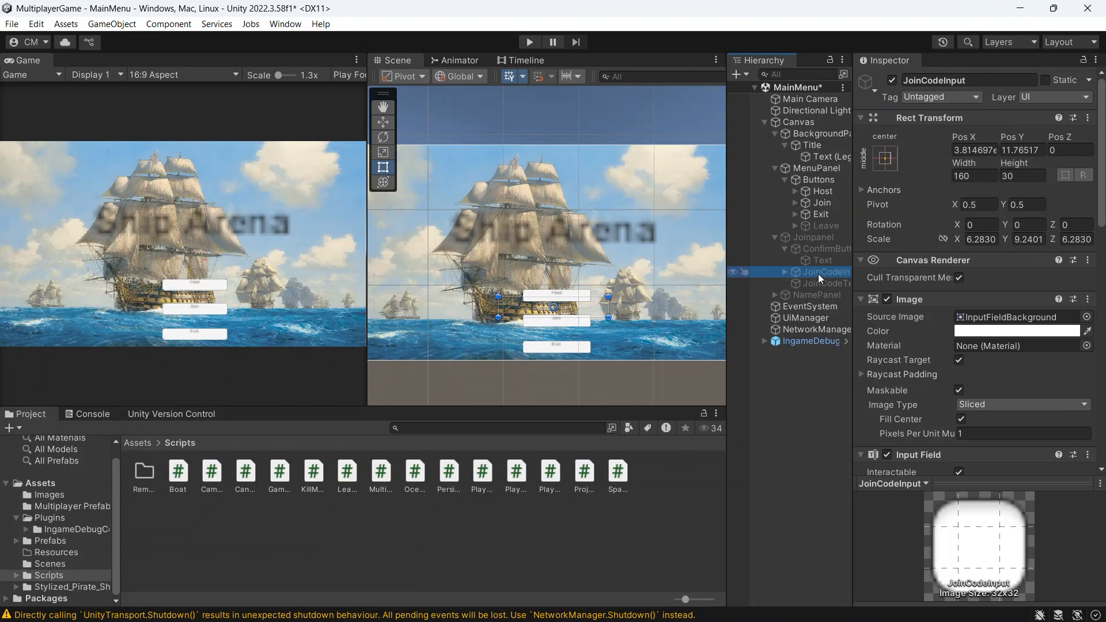
pyautogui.click(892, 80)
pyautogui.click(824, 239)
pyautogui.click(893, 80)
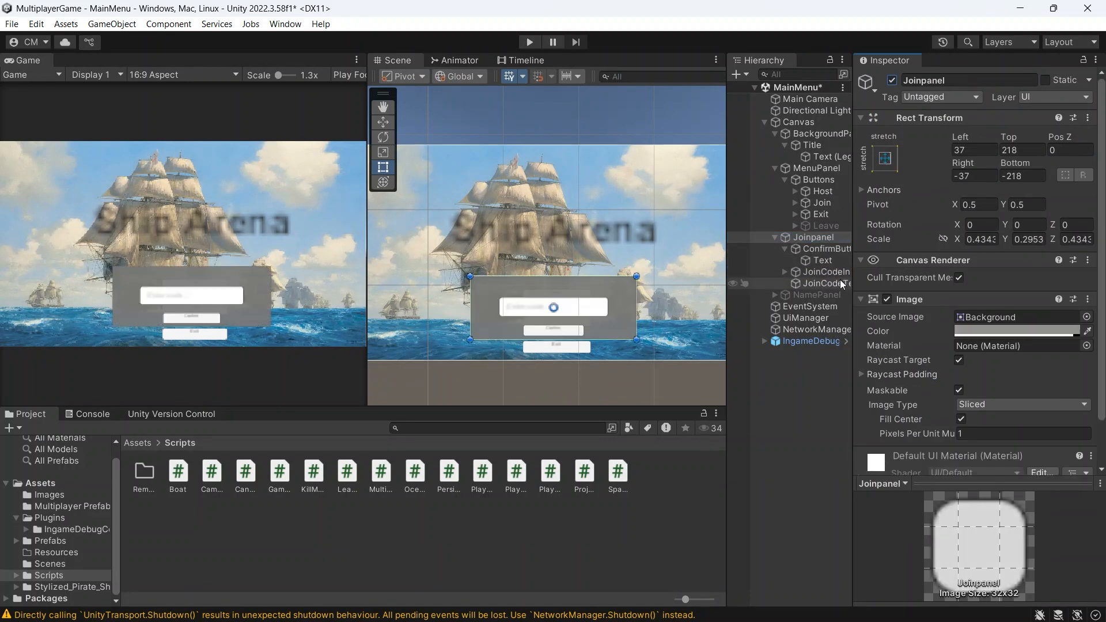
pyautogui.click(821, 284)
pyautogui.click(825, 273)
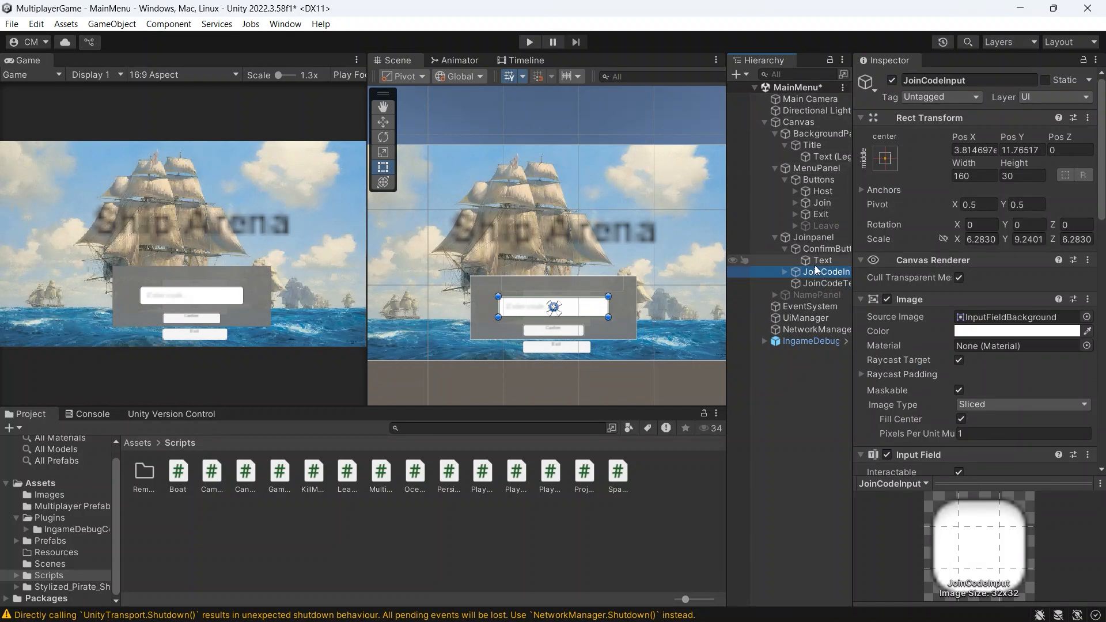
# Step: Review the UiManager's Multiplayer UI references and collapse the Canvas hierarchy
pyautogui.click(809, 318)
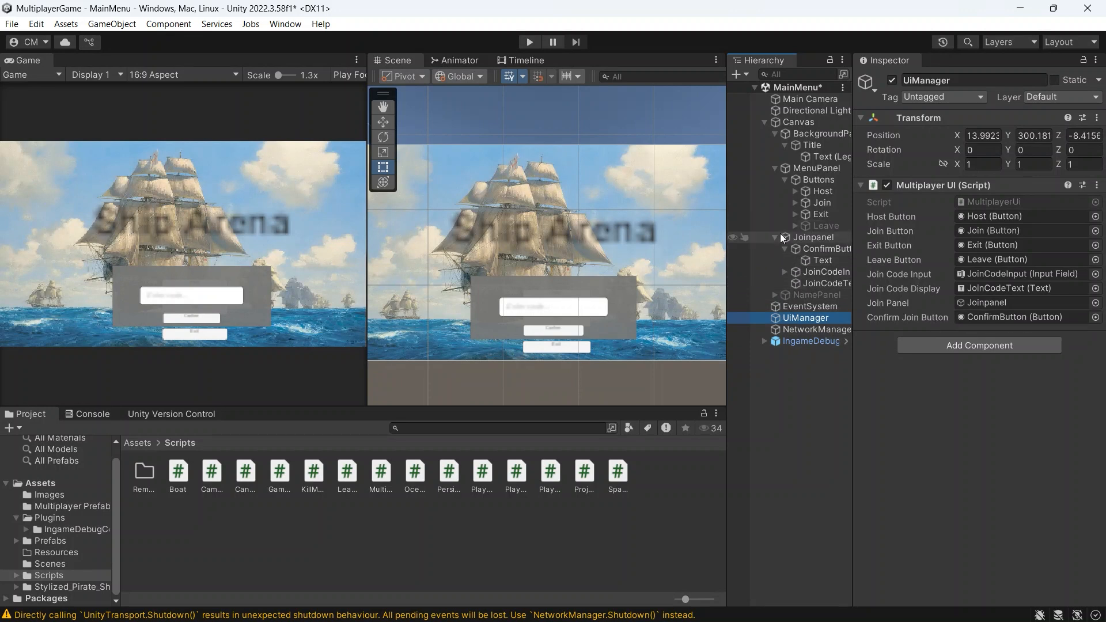
pyautogui.click(775, 238)
pyautogui.click(775, 169)
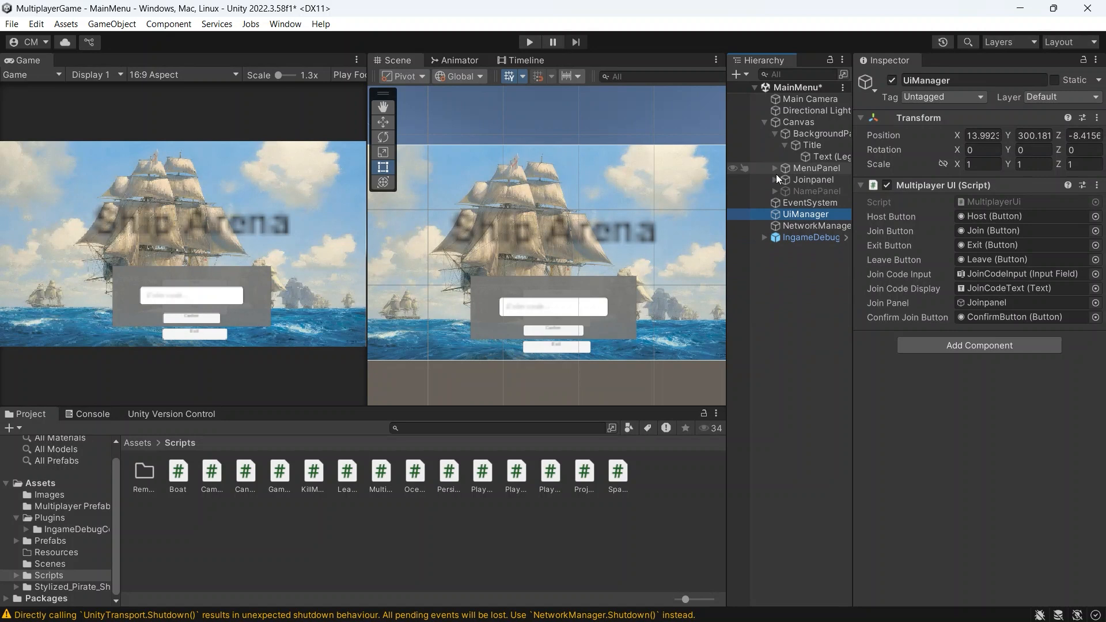
pyautogui.click(765, 122)
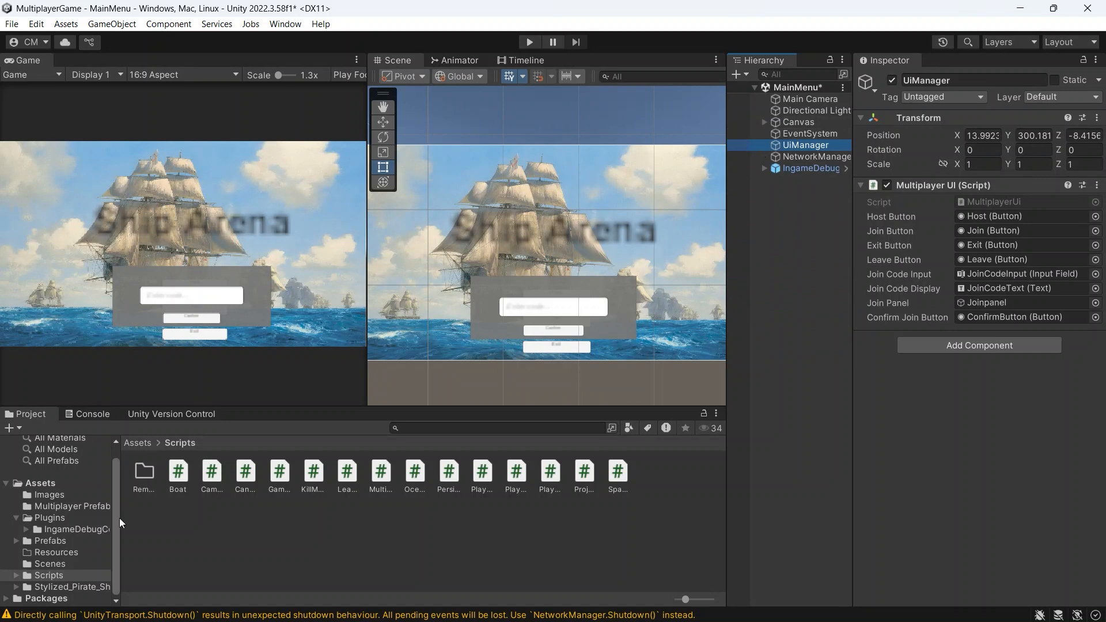
# Step: Save the MainMenu scene and open the GameWorld scene from the Scenes folder
pyautogui.click(74, 562)
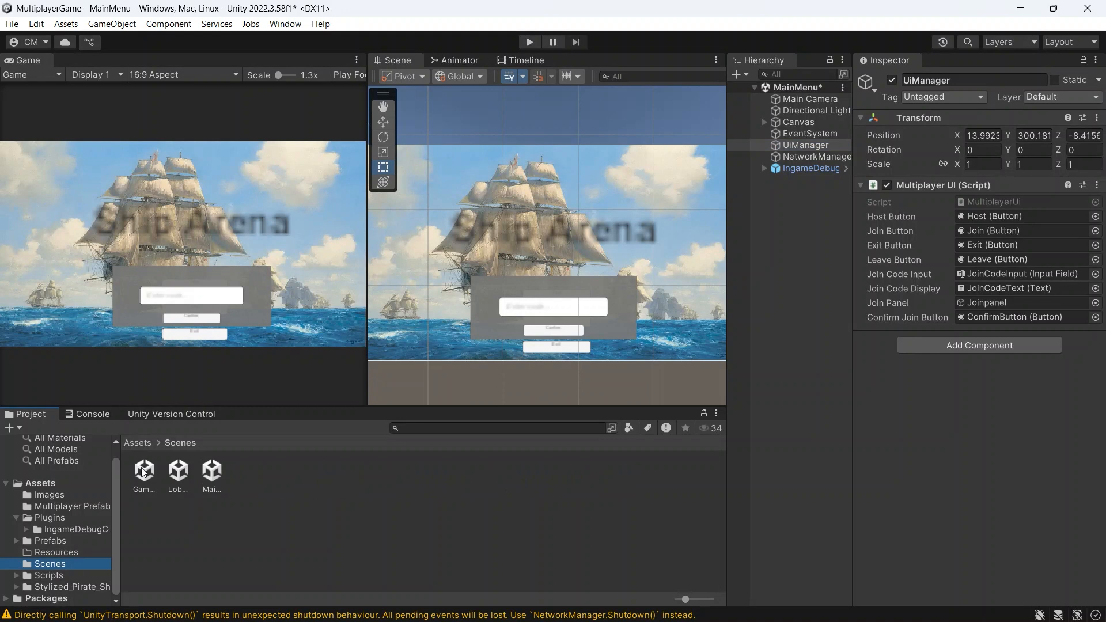
pyautogui.hotkey('ctrl', 's')
pyautogui.click(143, 471)
pyautogui.doubleClick(144, 471)
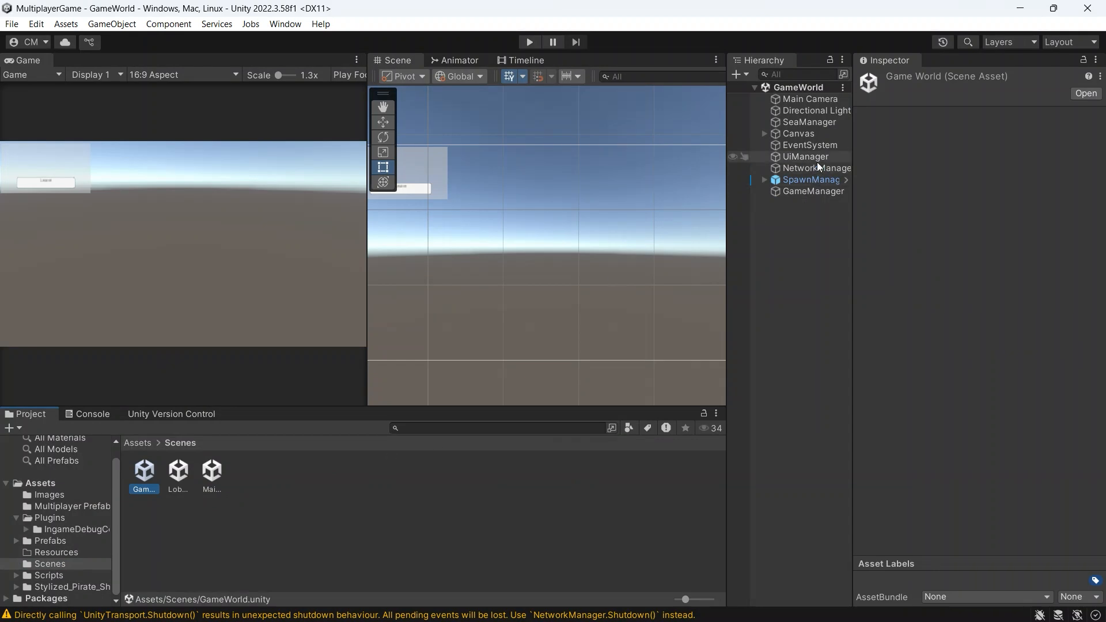
# Step: Inspect the GameManager's Network Object settings and the UiManager's script components in the GameWorld scene
pyautogui.click(811, 190)
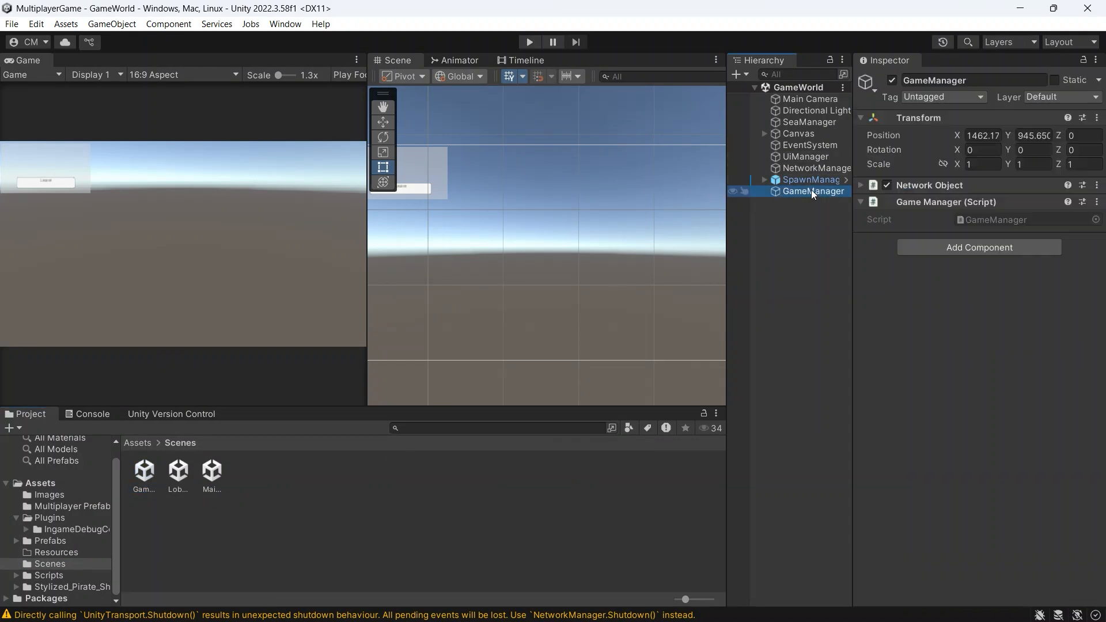
pyautogui.click(862, 187)
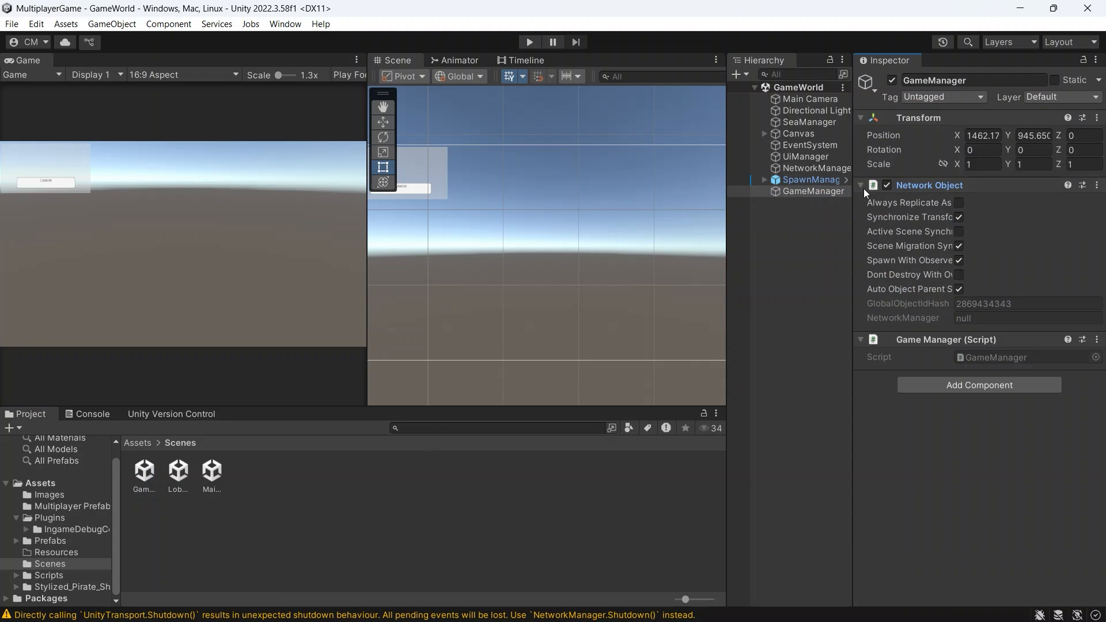
pyautogui.click(863, 186)
pyautogui.click(814, 159)
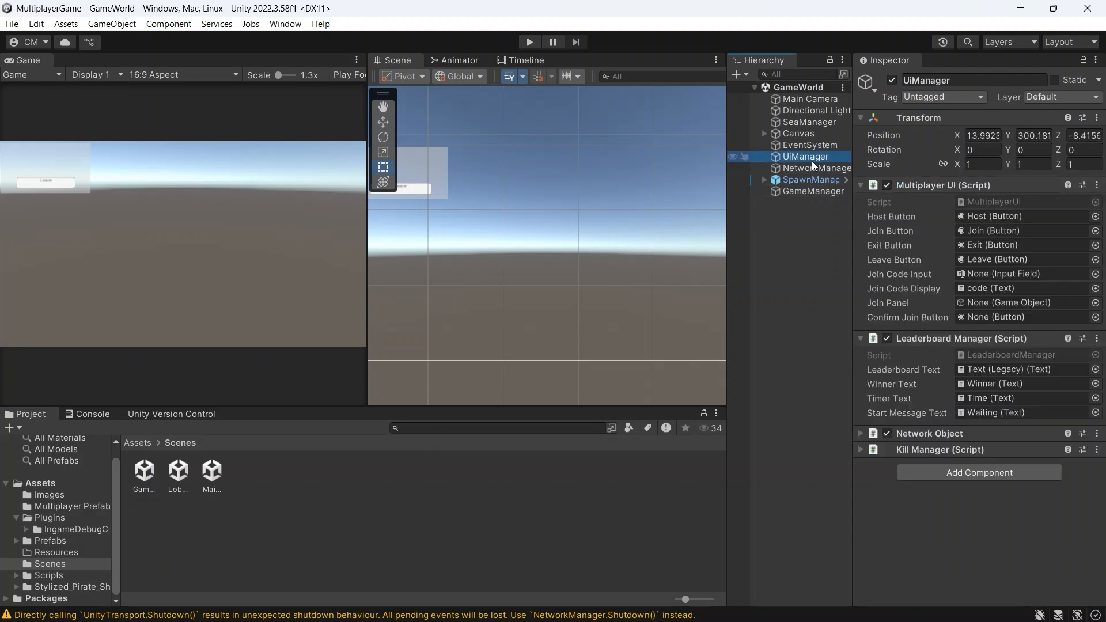
pyautogui.click(862, 337)
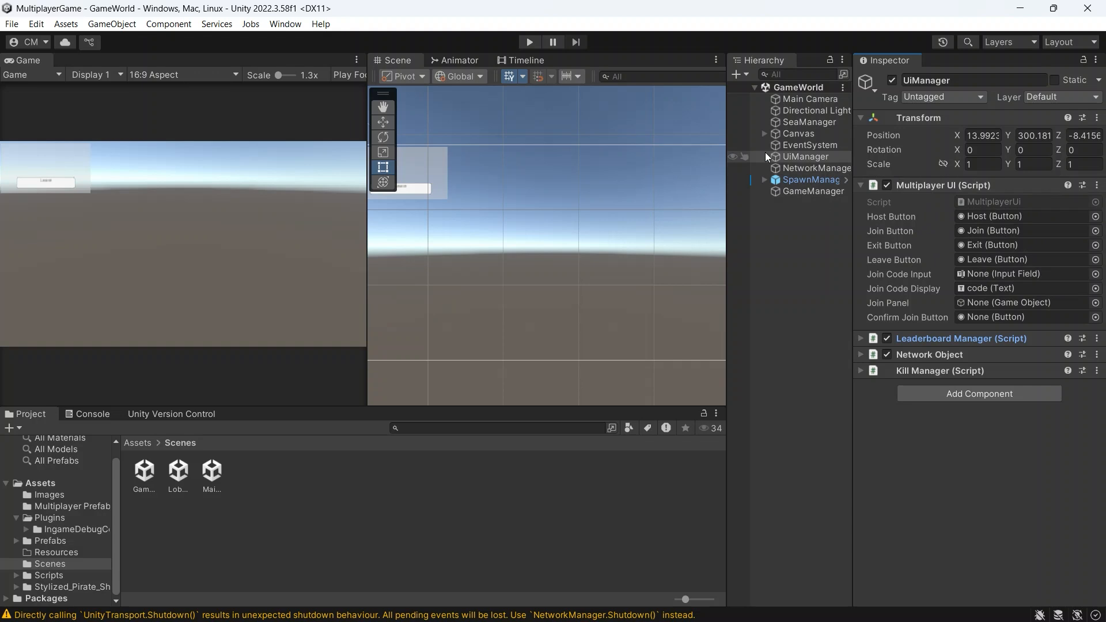
# Step: Reopen the MainMenu scene and deactivate the Joinpanel under the Canvas
pyautogui.click(221, 478)
pyautogui.doubleClick(221, 478)
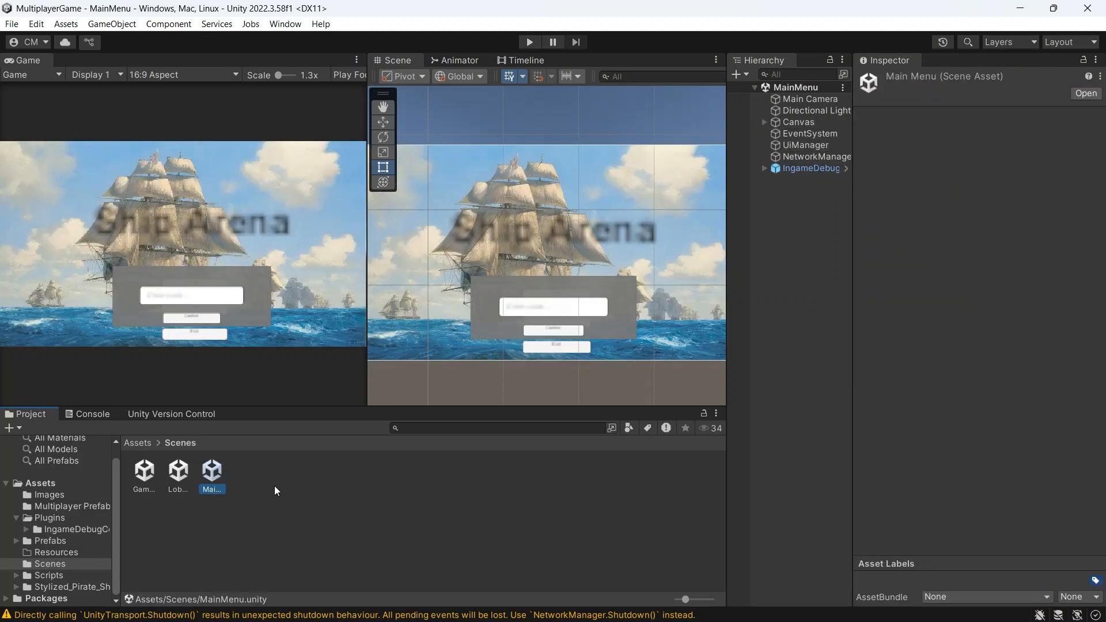
pyautogui.click(794, 123)
pyautogui.click(765, 121)
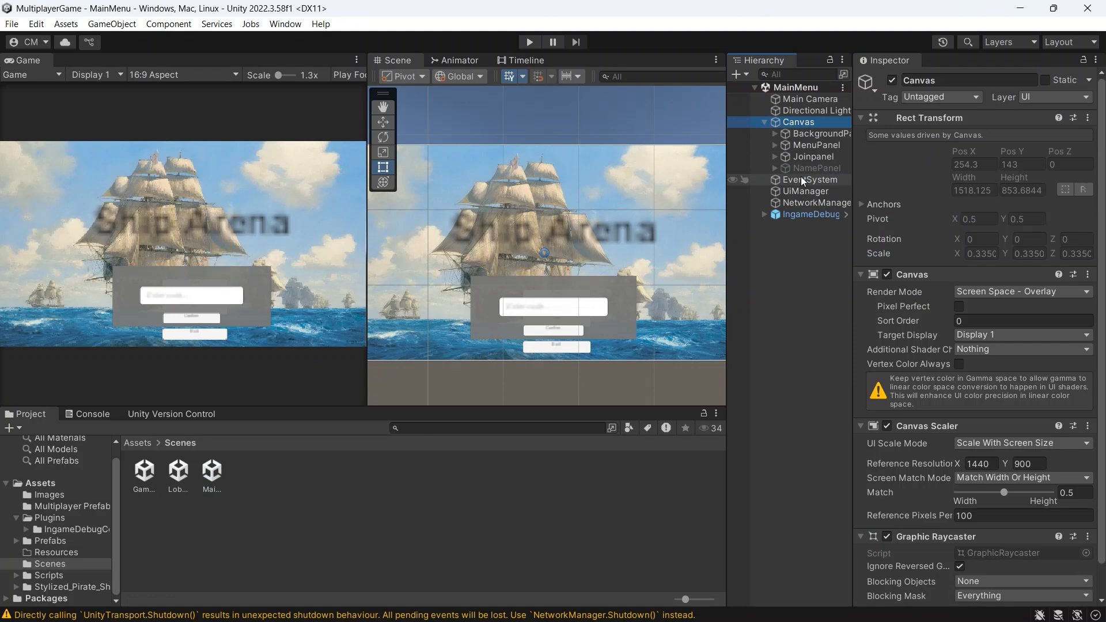
pyautogui.click(800, 153)
pyautogui.click(891, 80)
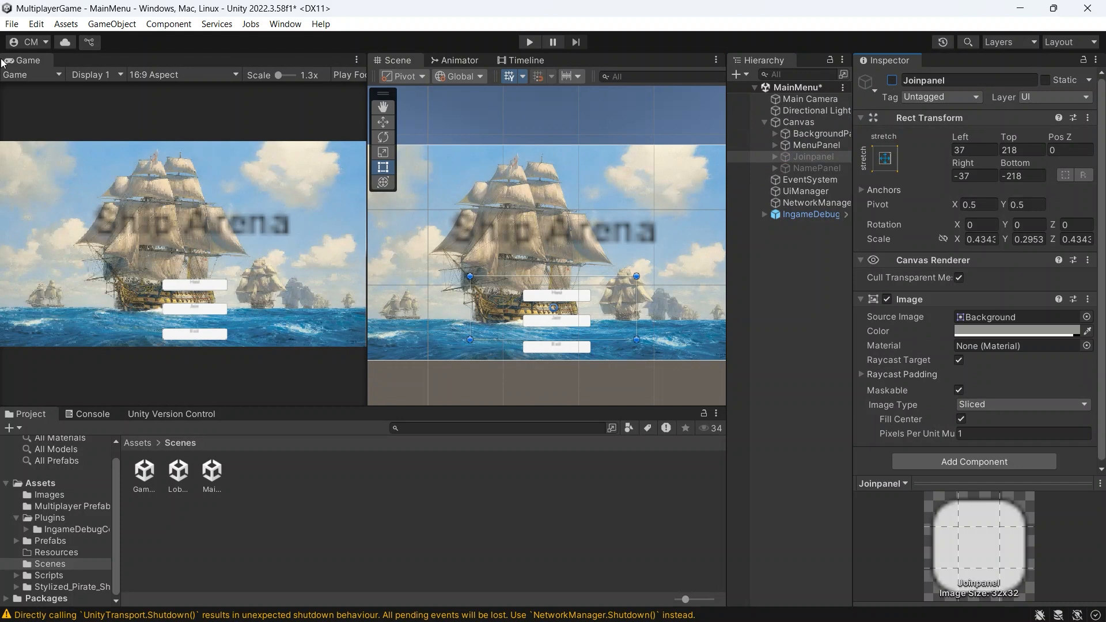
# Step: Open the Build Settings and review the scenes included in the build
pyautogui.click(12, 24)
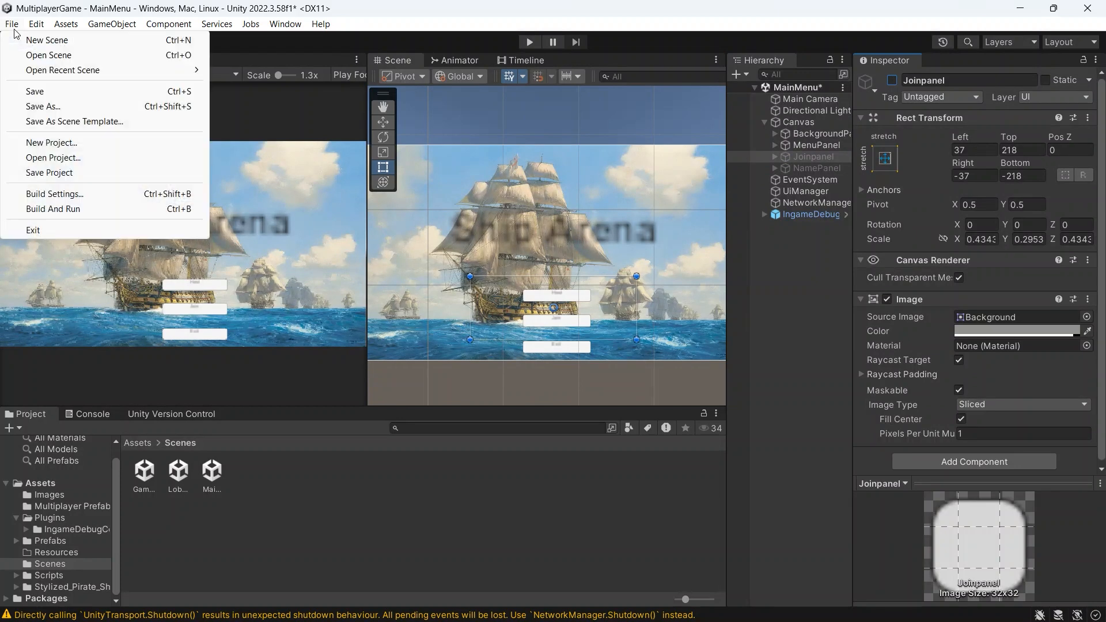
pyautogui.click(70, 196)
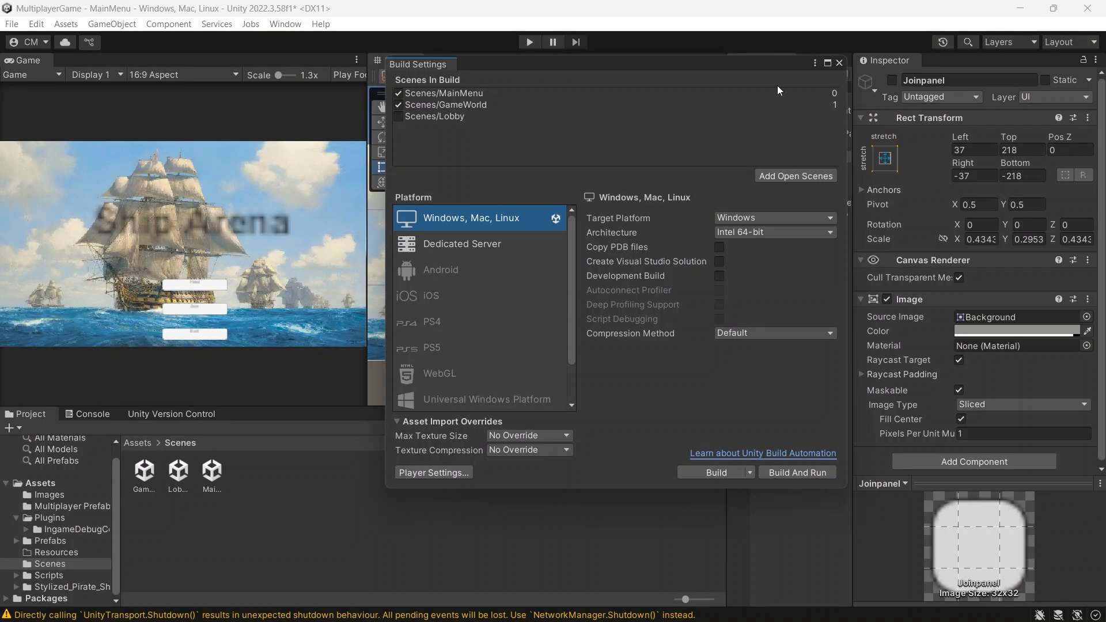
# Step: Close the Build Settings, run the MainMenu scene, dismiss the in-game debug console and maximize the Game view
pyautogui.click(839, 62)
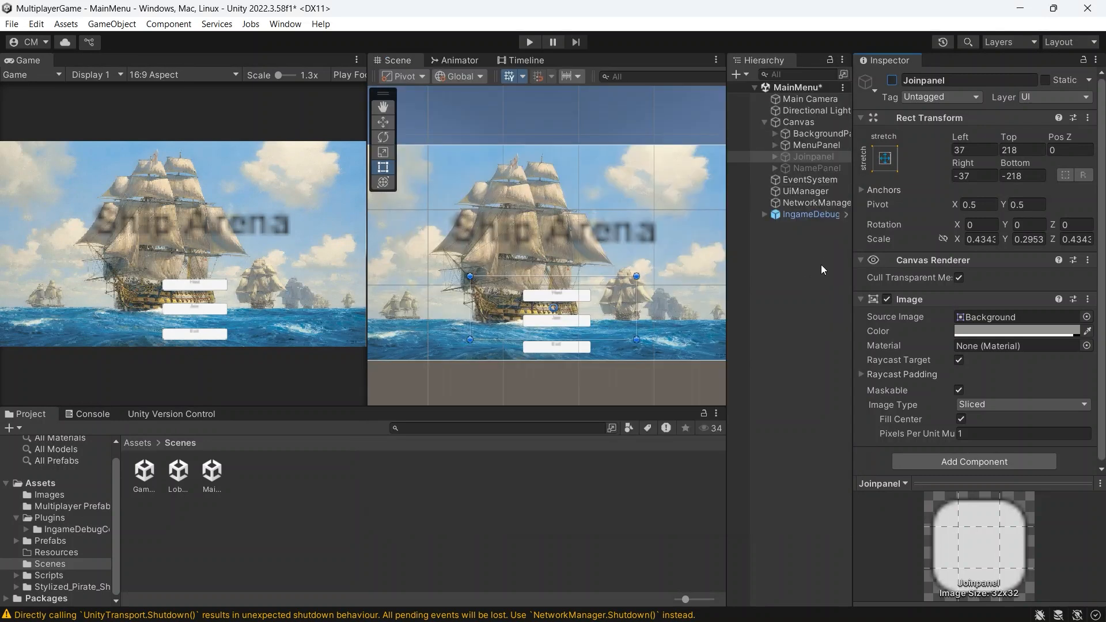
pyautogui.click(530, 42)
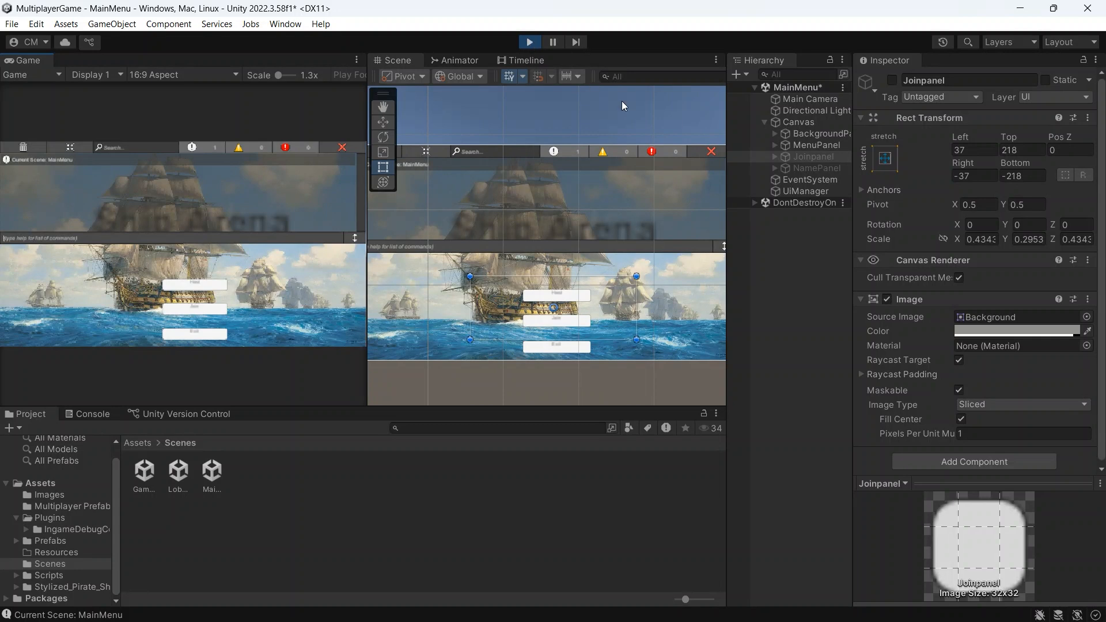
pyautogui.click(338, 150)
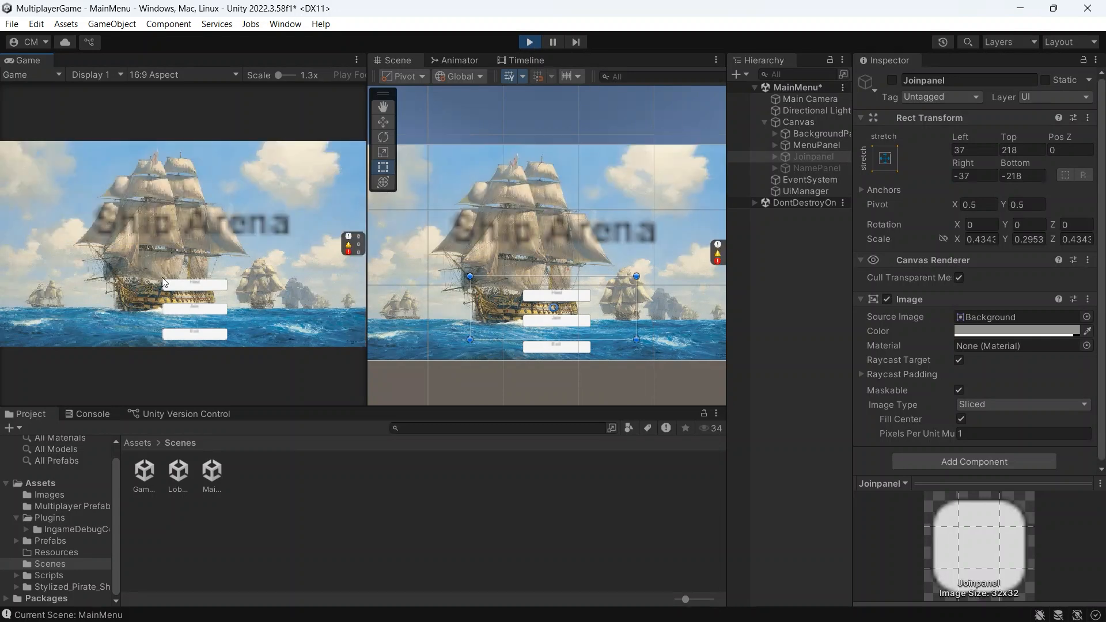
pyautogui.doubleClick(52, 60)
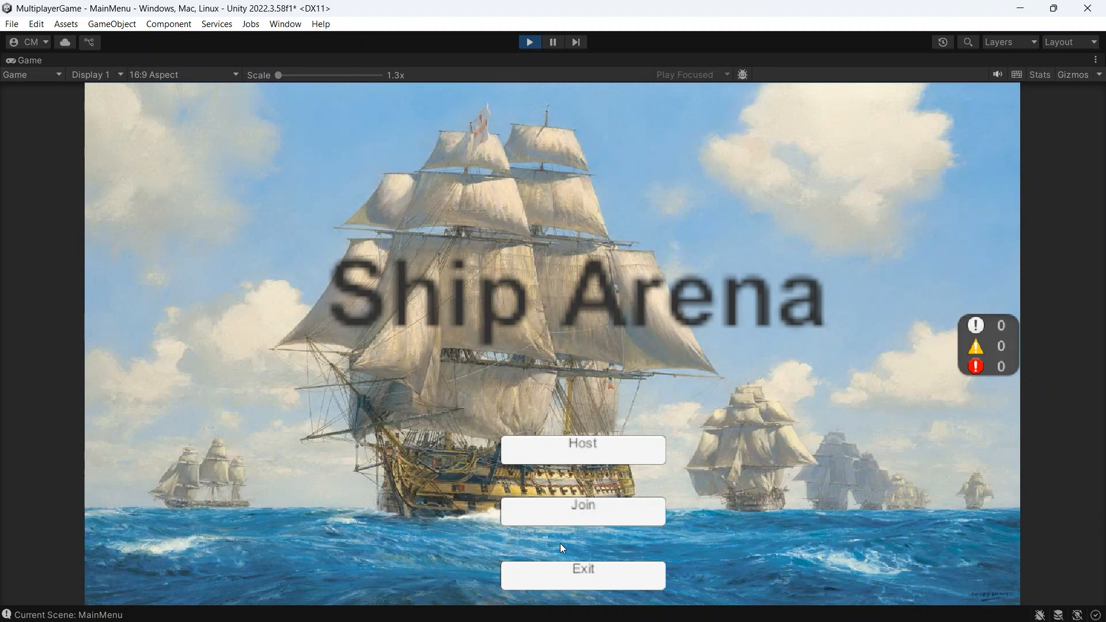
# Step: Test joining without a join code, confirming the empty field once and again after entering and clearing "sadasdasd"
pyautogui.click(620, 508)
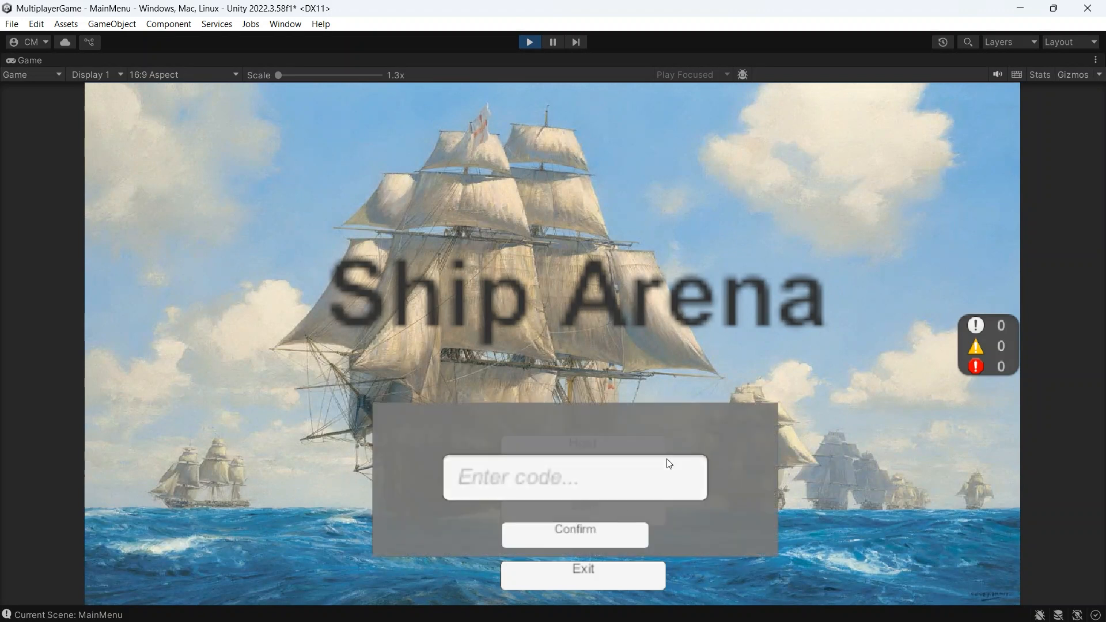
pyautogui.click(594, 530)
pyautogui.click(593, 487)
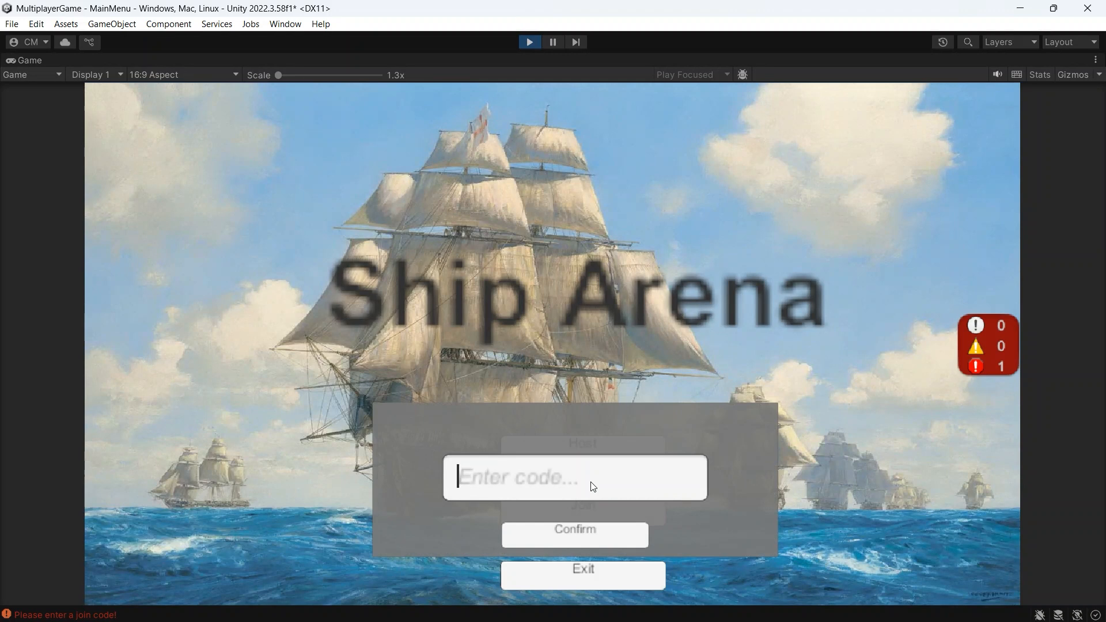
pyautogui.write('sadasdasd')
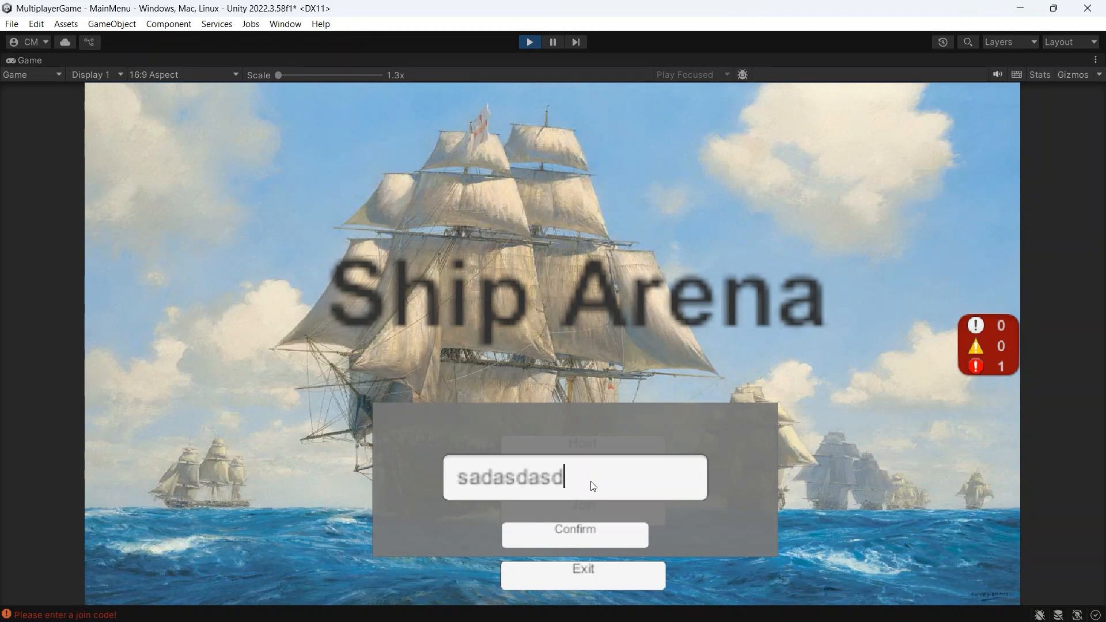
pyautogui.press('BackSpace')
pyautogui.press('BackSpace')
pyautogui.press('BackSpace')
pyautogui.press('BackSpace')
pyautogui.press('BackSpace')
pyautogui.press('BackSpace')
pyautogui.press('BackSpace')
pyautogui.press('BackSpace')
pyautogui.press('BackSpace')
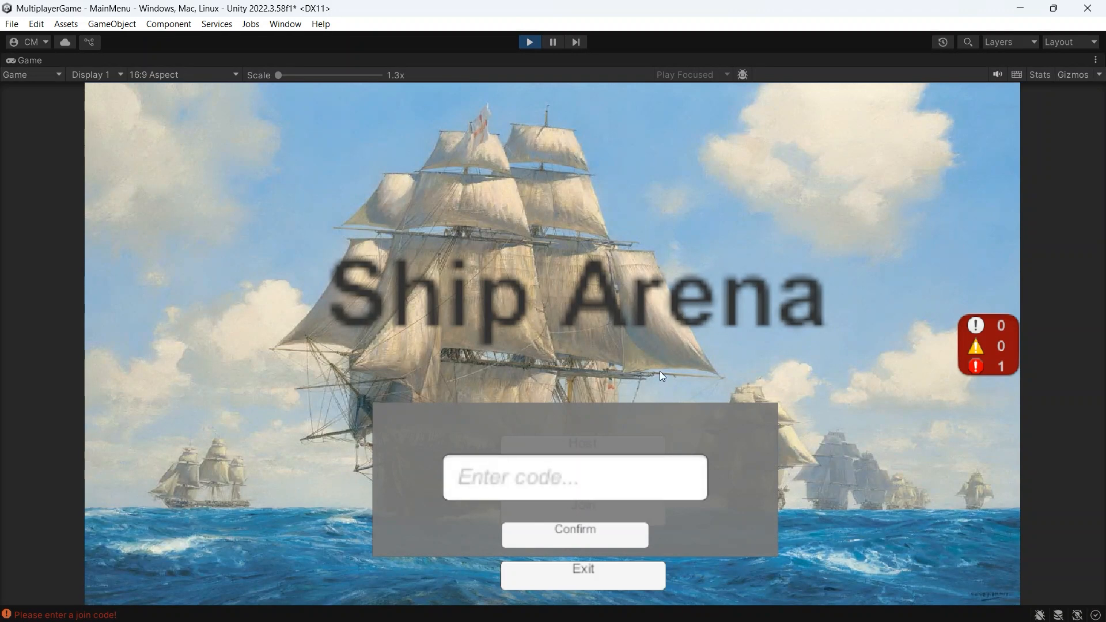
pyautogui.click(628, 541)
# Step: Try to join a game with the made-up code "asdsadas", and leave the GameWorld back to the main menu
pyautogui.click(600, 488)
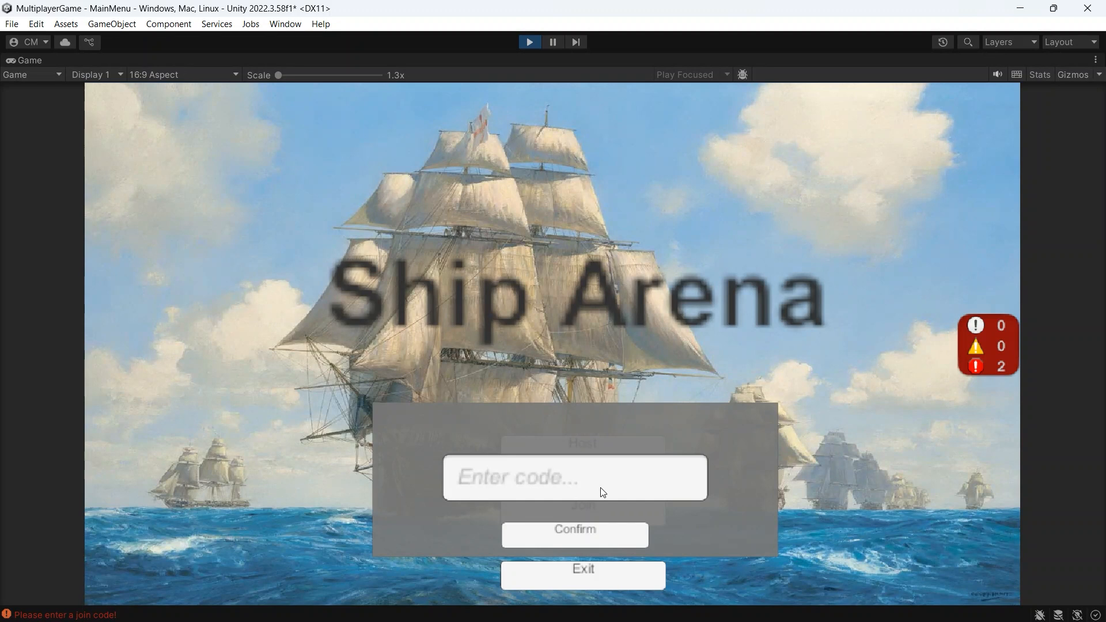
pyautogui.write('asdsadas')
pyautogui.click(578, 531)
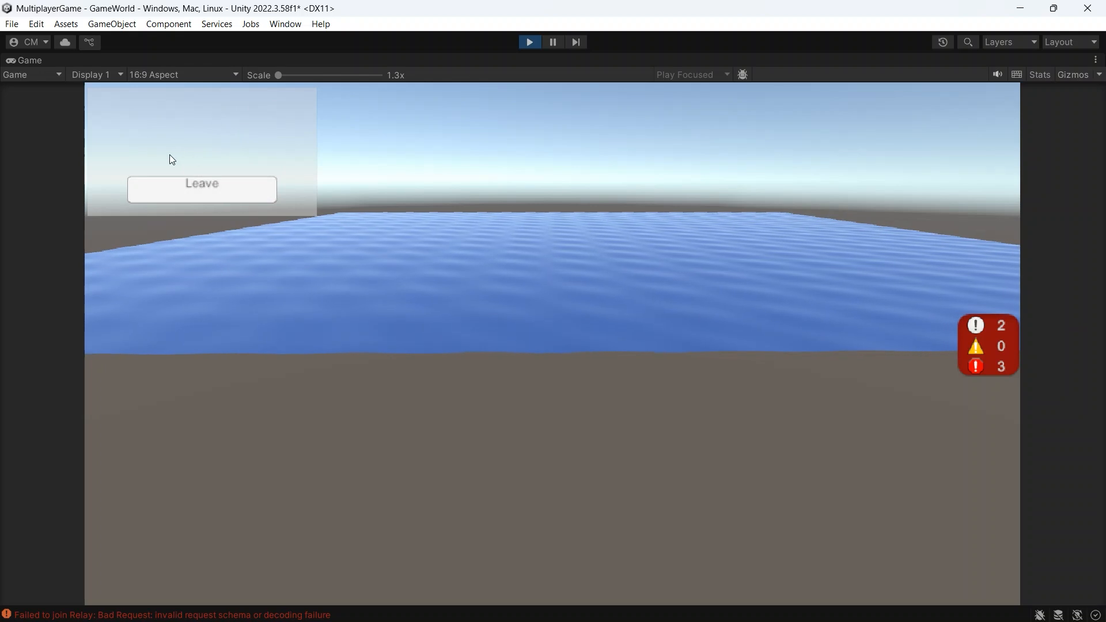
pyautogui.click(192, 184)
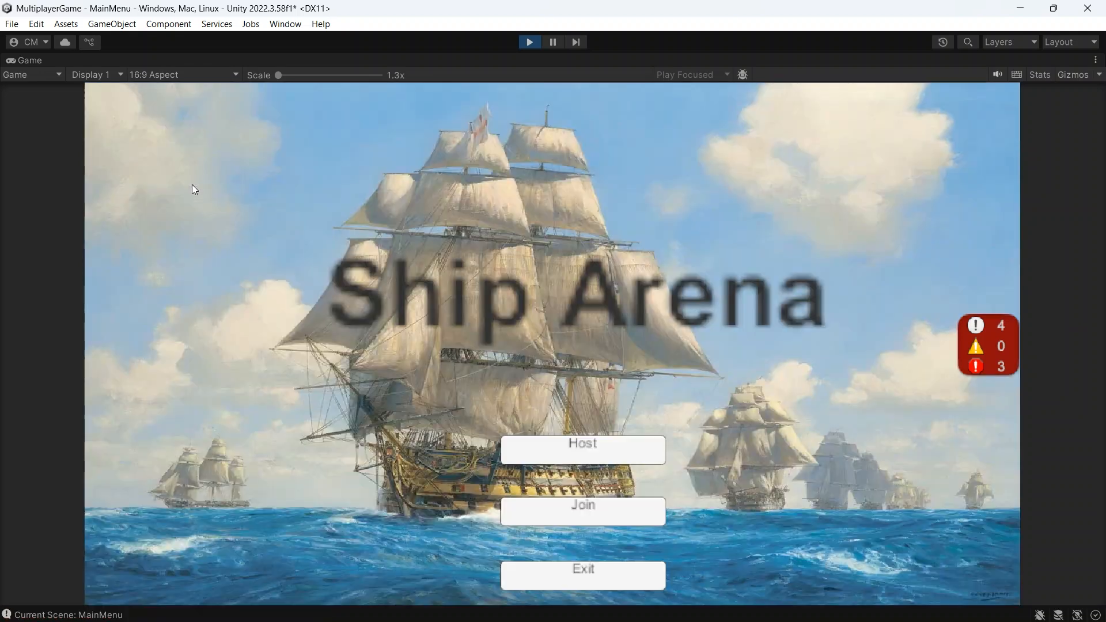
# Step: Host a game from the main menu, leave the hosted session and stop the play test
pyautogui.click(580, 455)
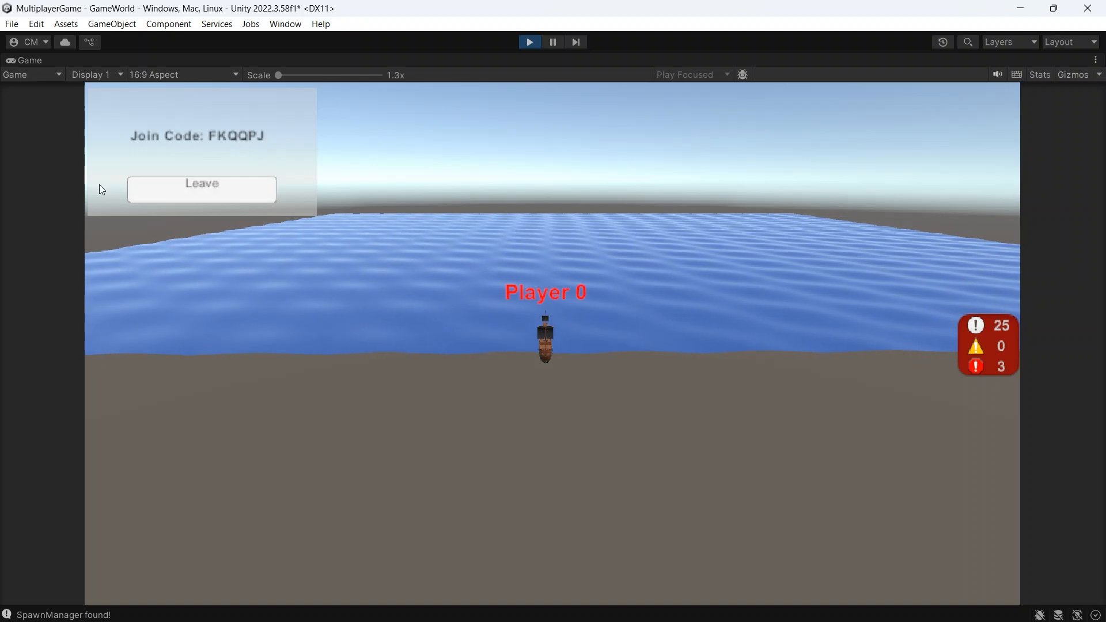
pyautogui.click(230, 188)
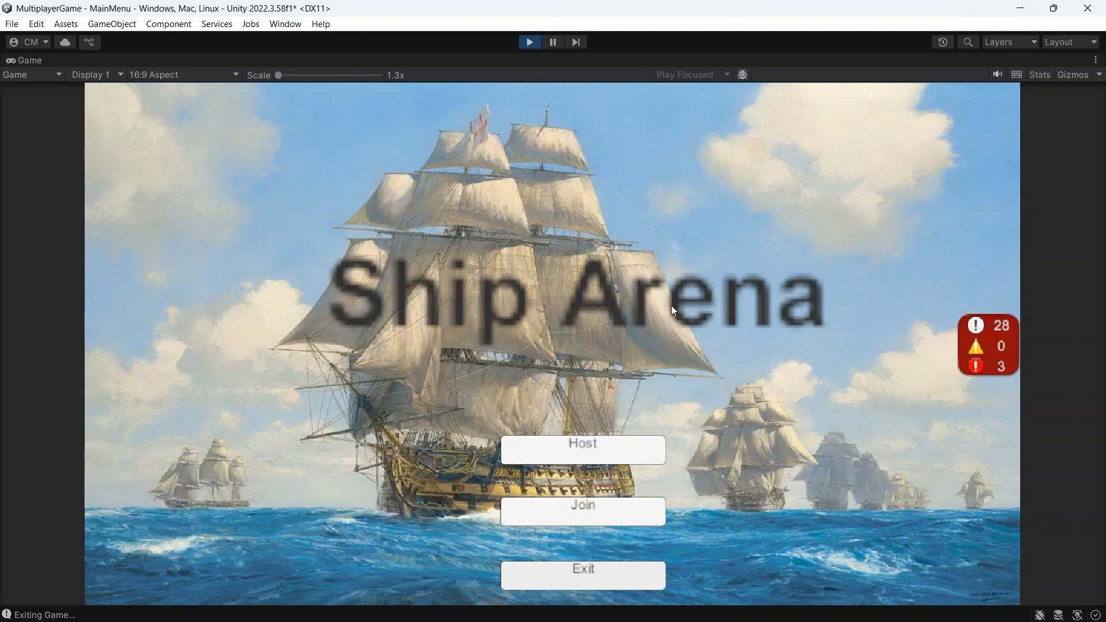
pyautogui.click(527, 39)
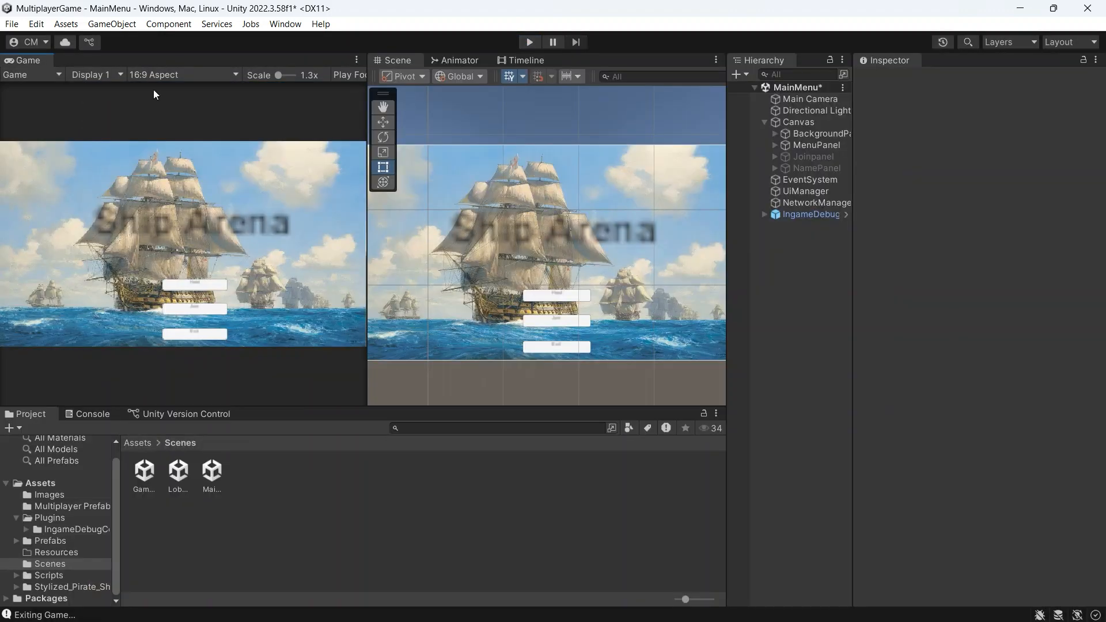